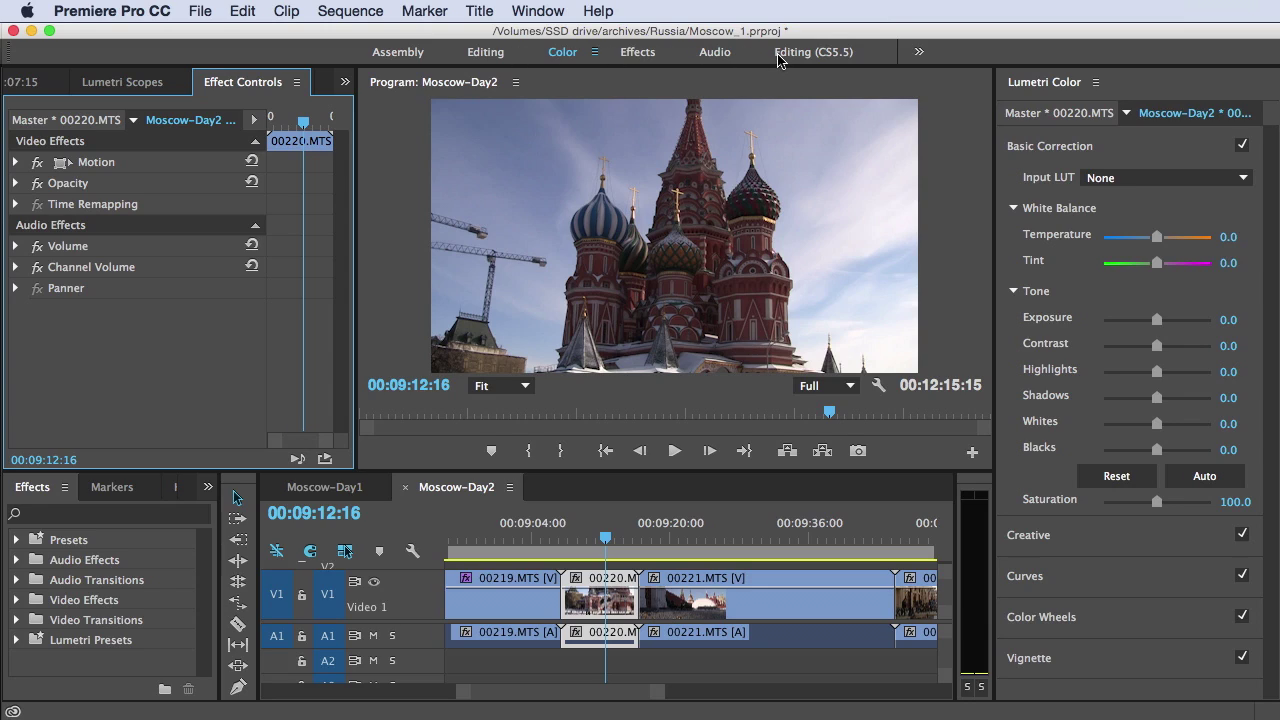
Step: Switch Premiere Pro to the Effects workspace layout
{"action": "left_click", "coordinate": [640, 54]}
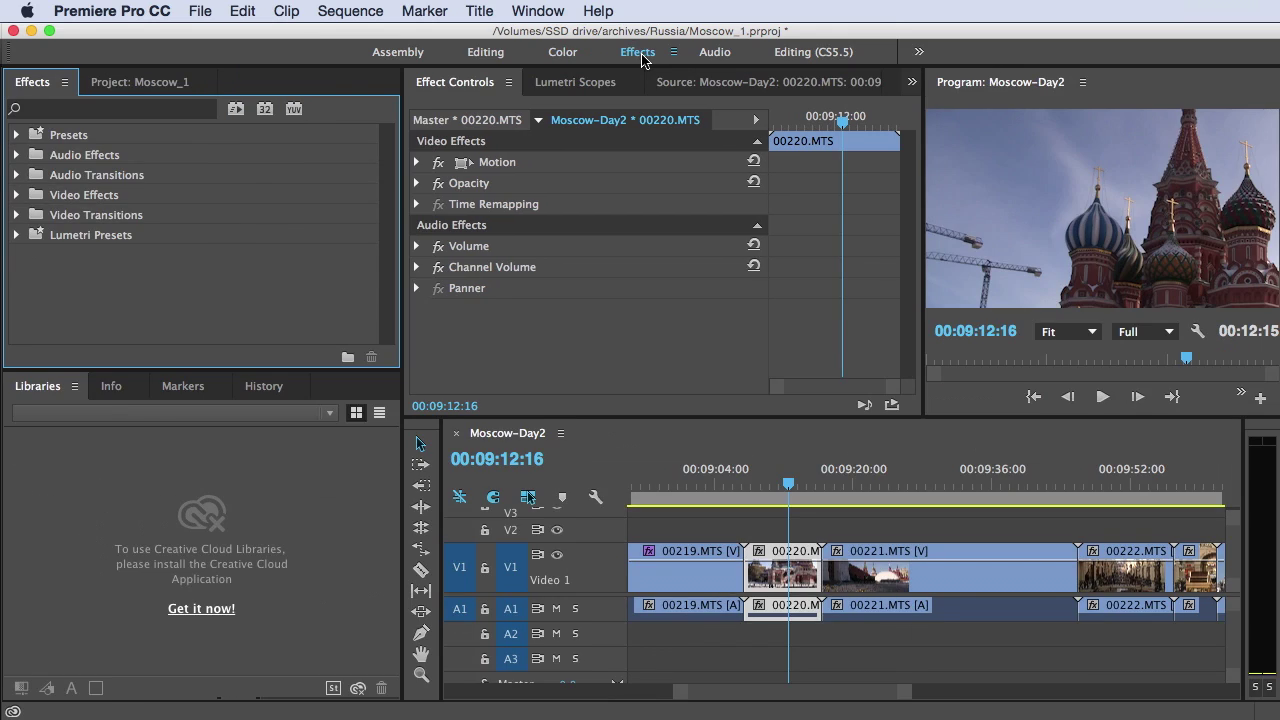
Step: Return to the Color workspace and select clip 00220 in the Moscow-Day2 timeline
{"action": "left_click", "coordinate": [562, 53]}
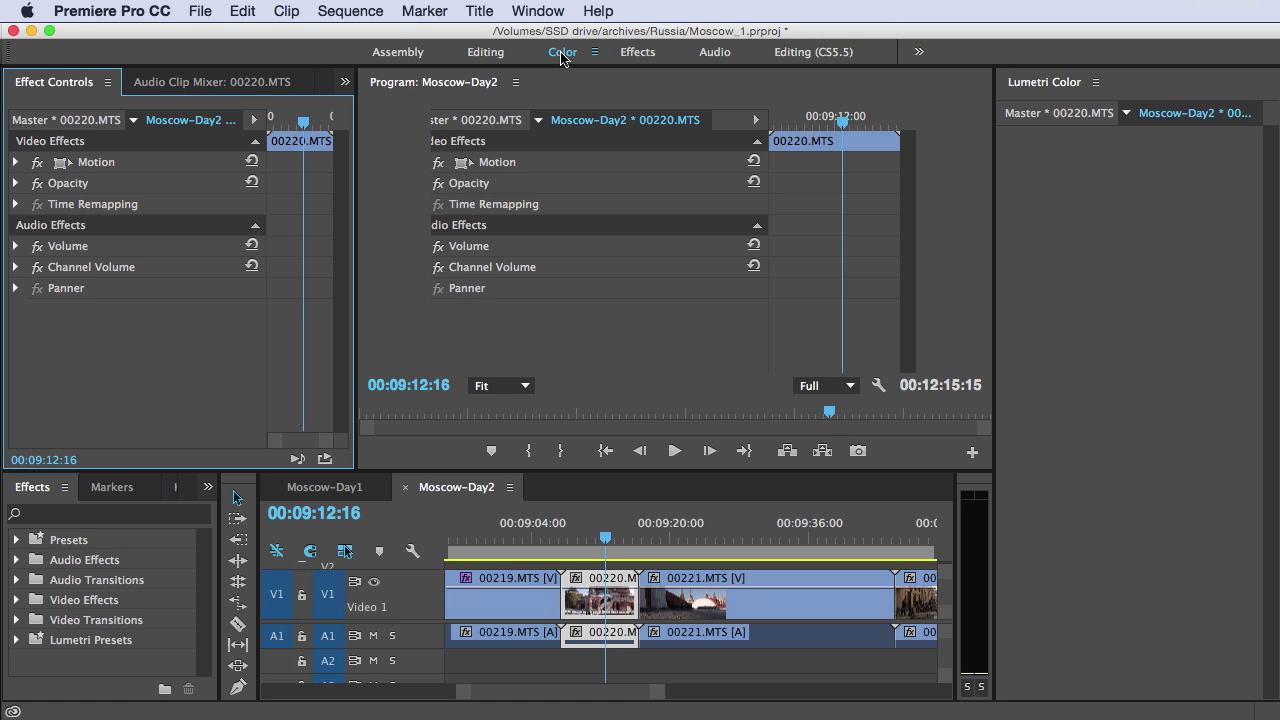
{"action": "left_click", "coordinate": [590, 596]}
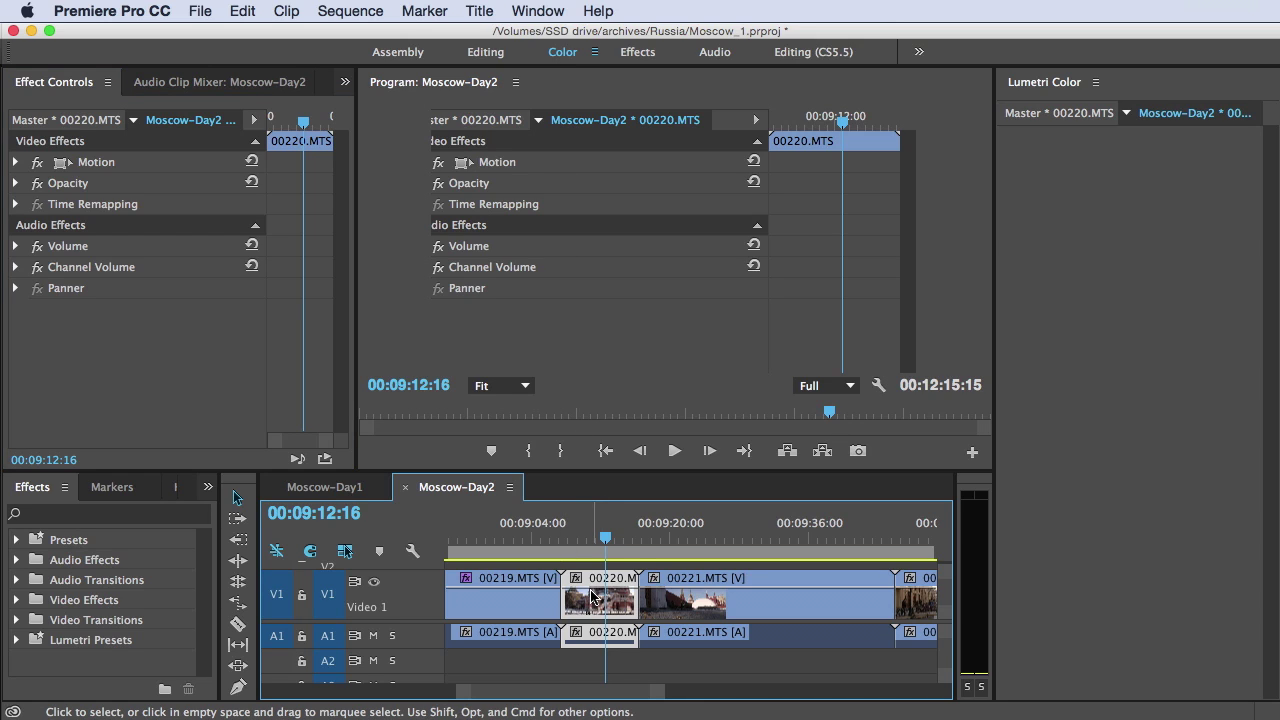
{"action": "left_click", "coordinate": [1020, 118]}
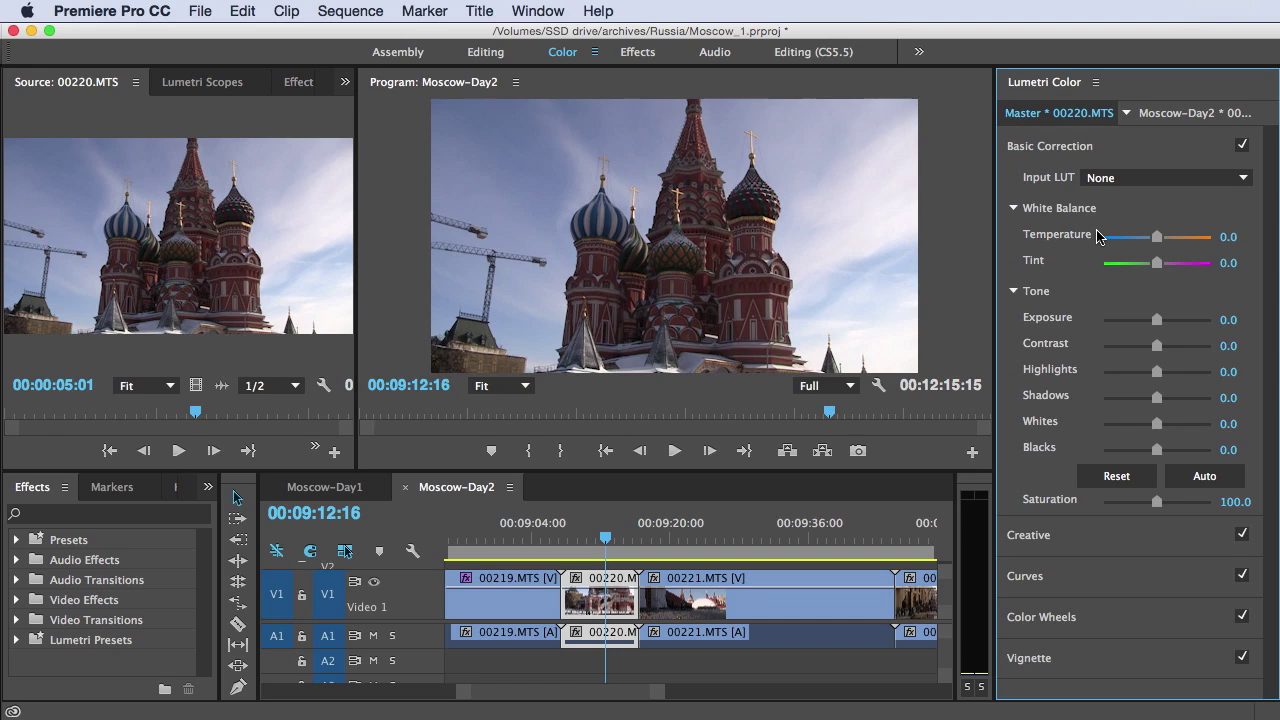
Step: Show clip 00220's Effect Controls and nudge Exposure to -0.1, adding Lumetri Color
{"action": "left_click", "coordinate": [308, 85]}
{"action": "double_click", "coordinate": [599, 605]}
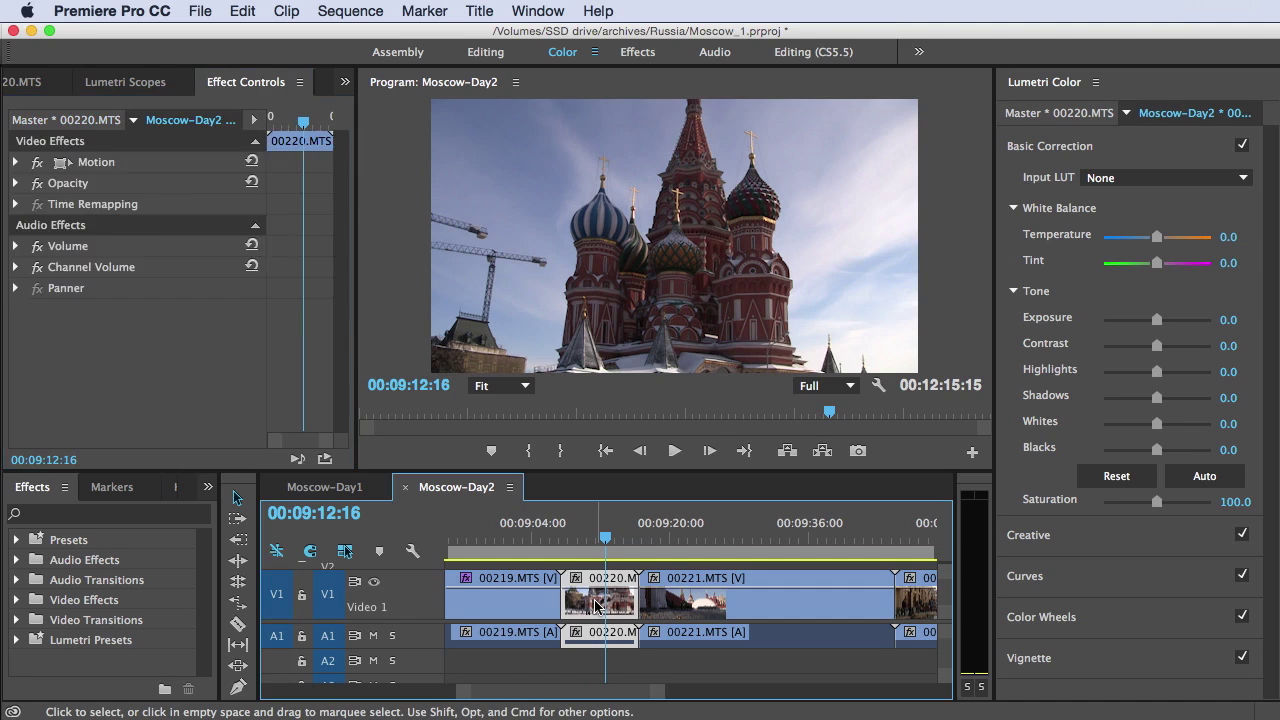
{"action": "left_click", "coordinate": [338, 86]}
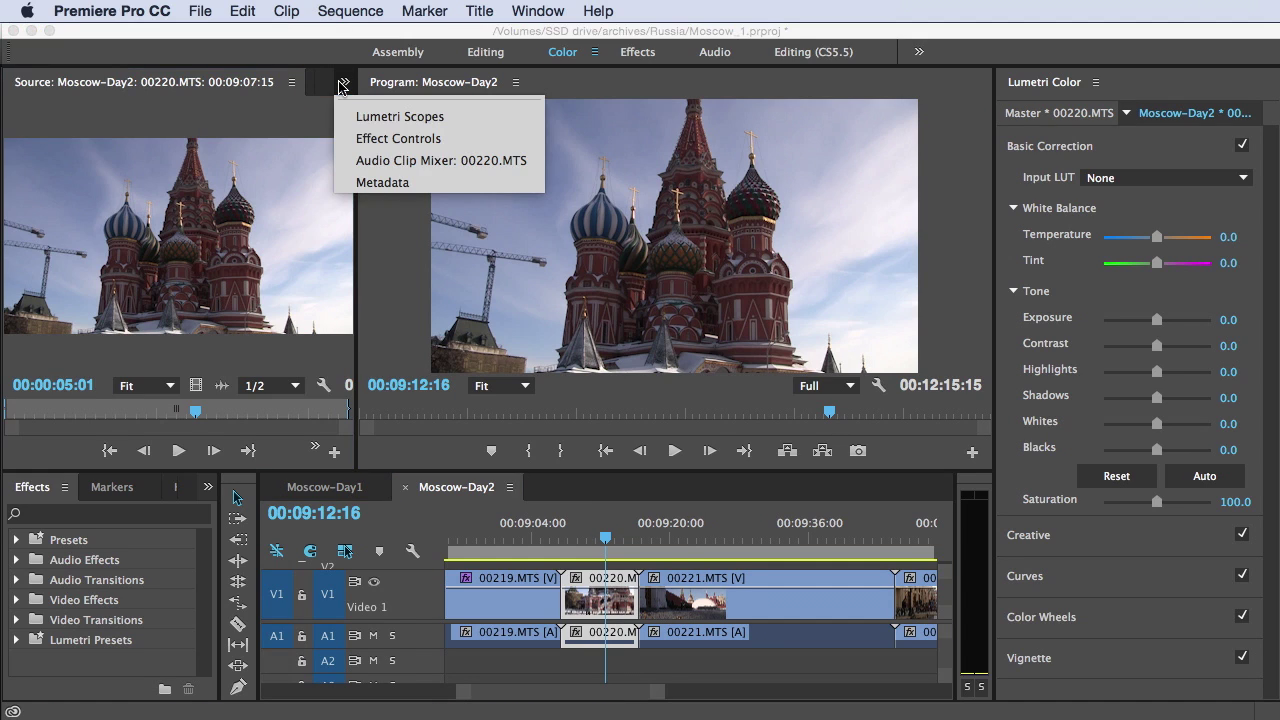
{"action": "left_click", "coordinate": [366, 137]}
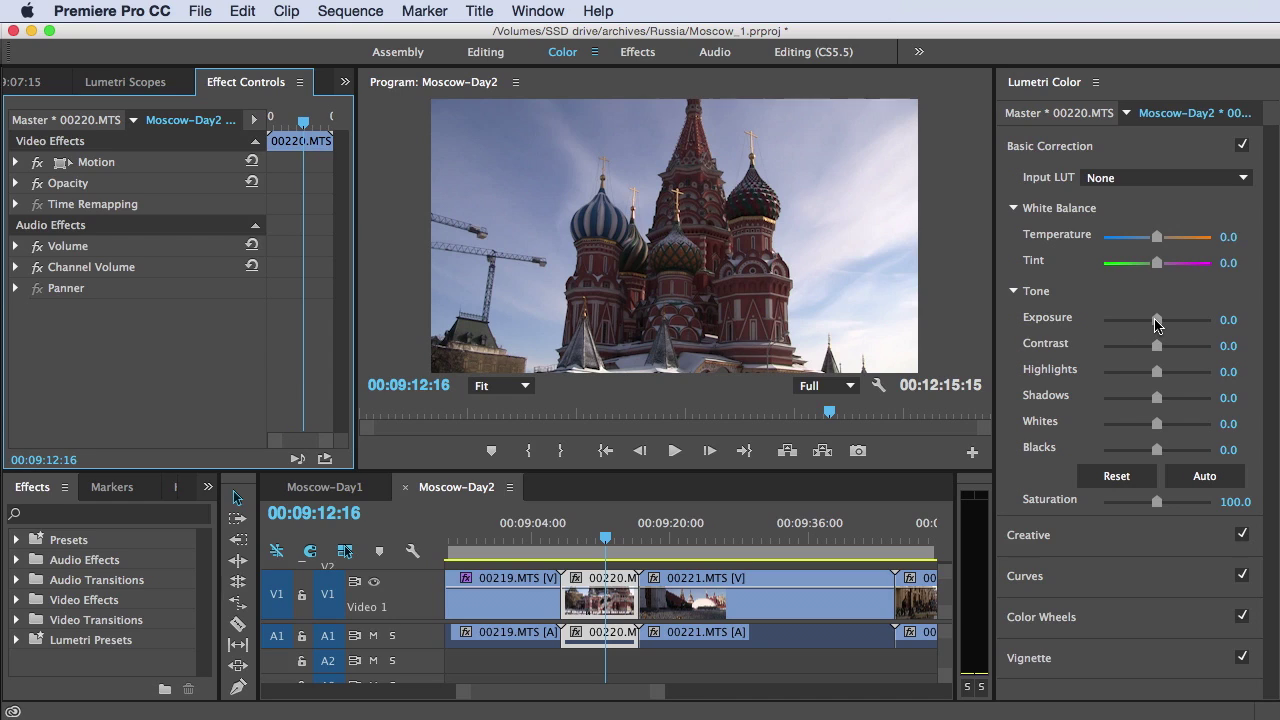
{"action": "left_click_drag", "start_coordinate": [1157, 320], "coordinate": [1156, 324]}
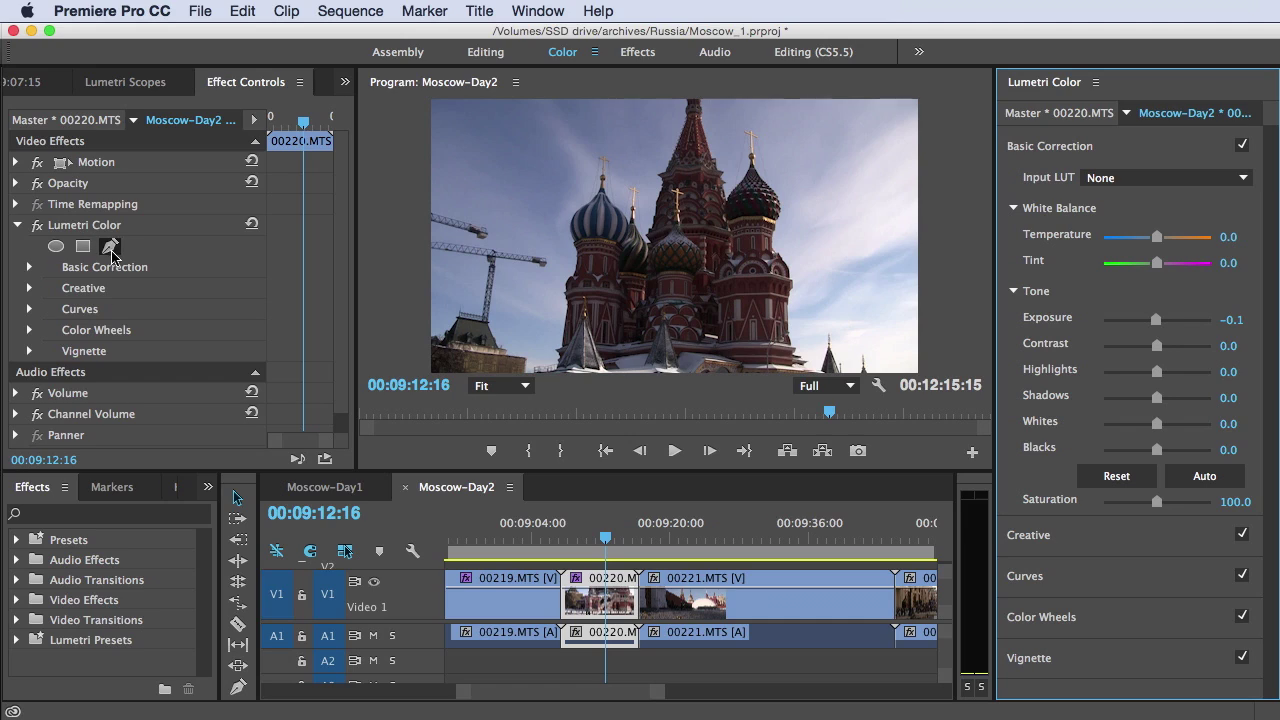
Step: Reset clip 00220's Lumetri Color so Exposure and every tone value read 0
{"action": "left_click", "coordinate": [256, 230]}
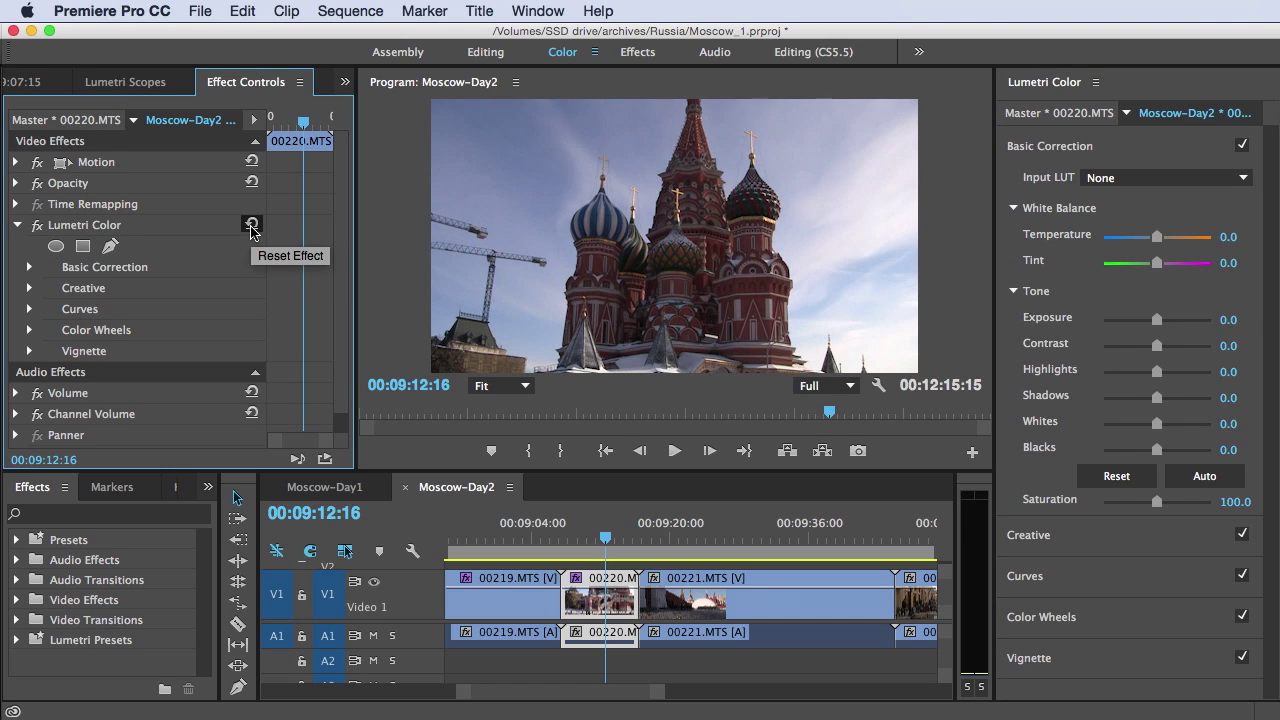
{"action": "right_click", "coordinate": [92, 233]}
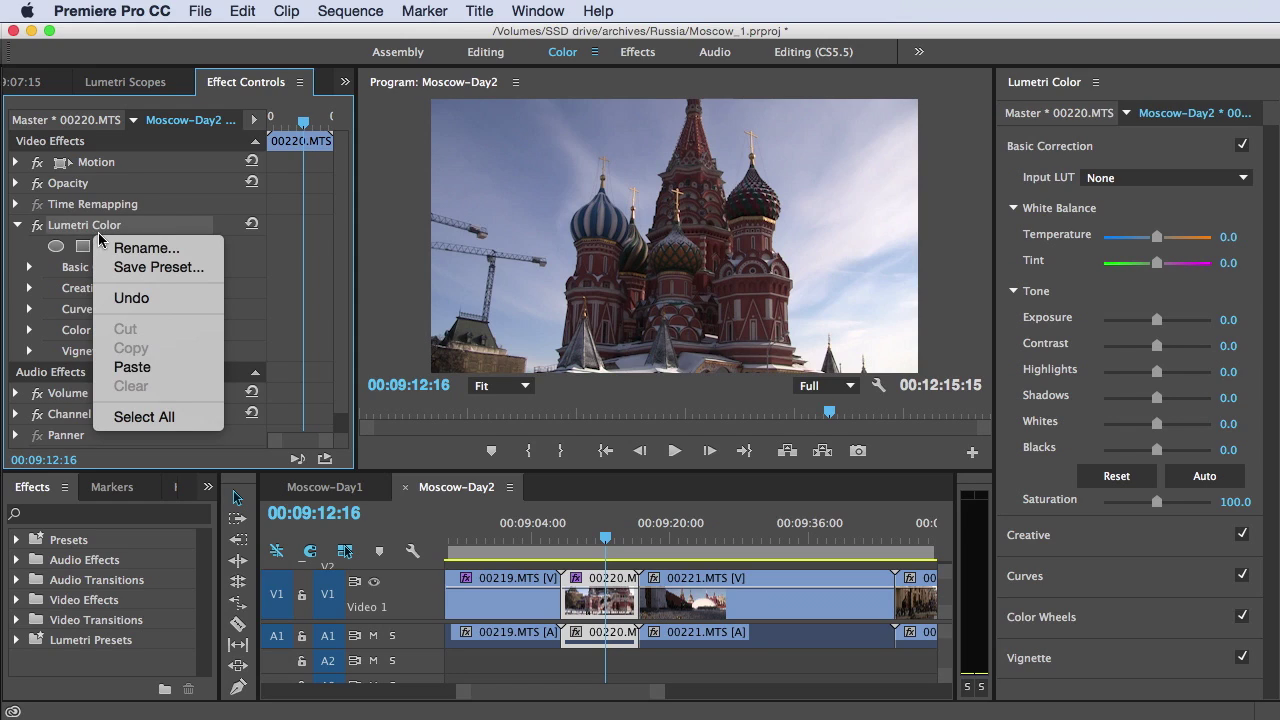
{"action": "left_click", "coordinate": [95, 220]}
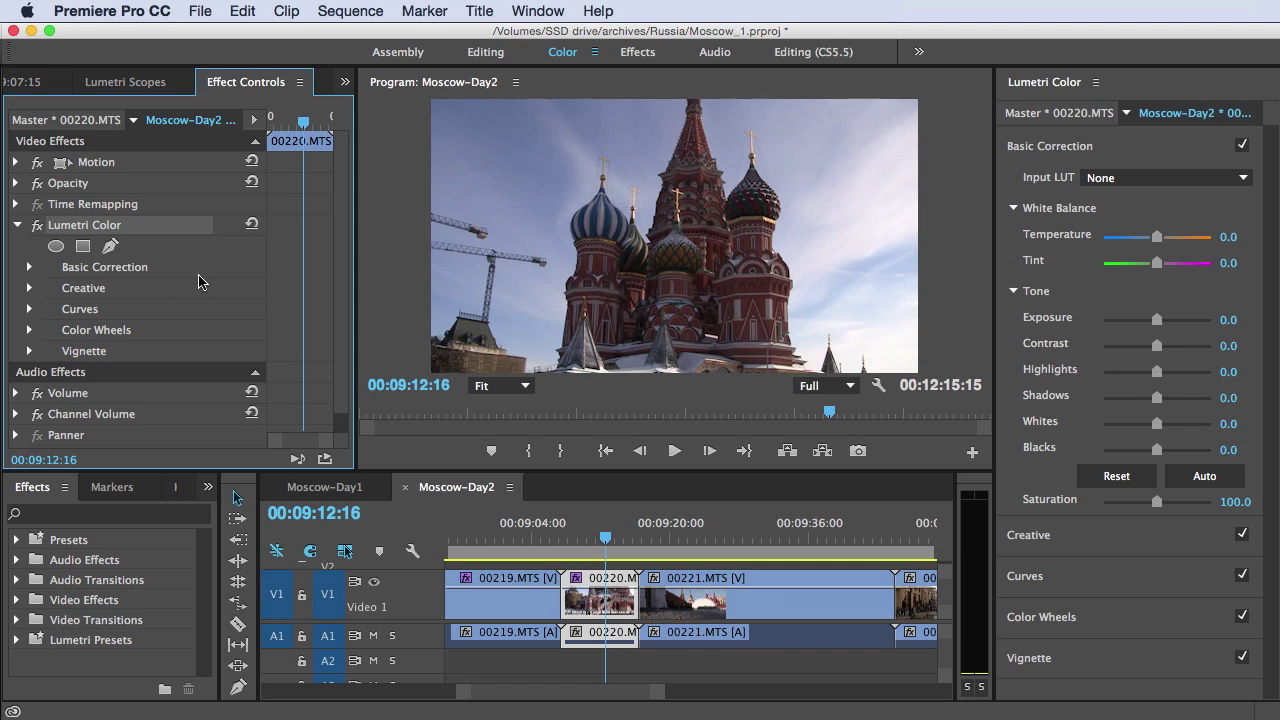
{"action": "left_click", "coordinate": [1096, 83]}
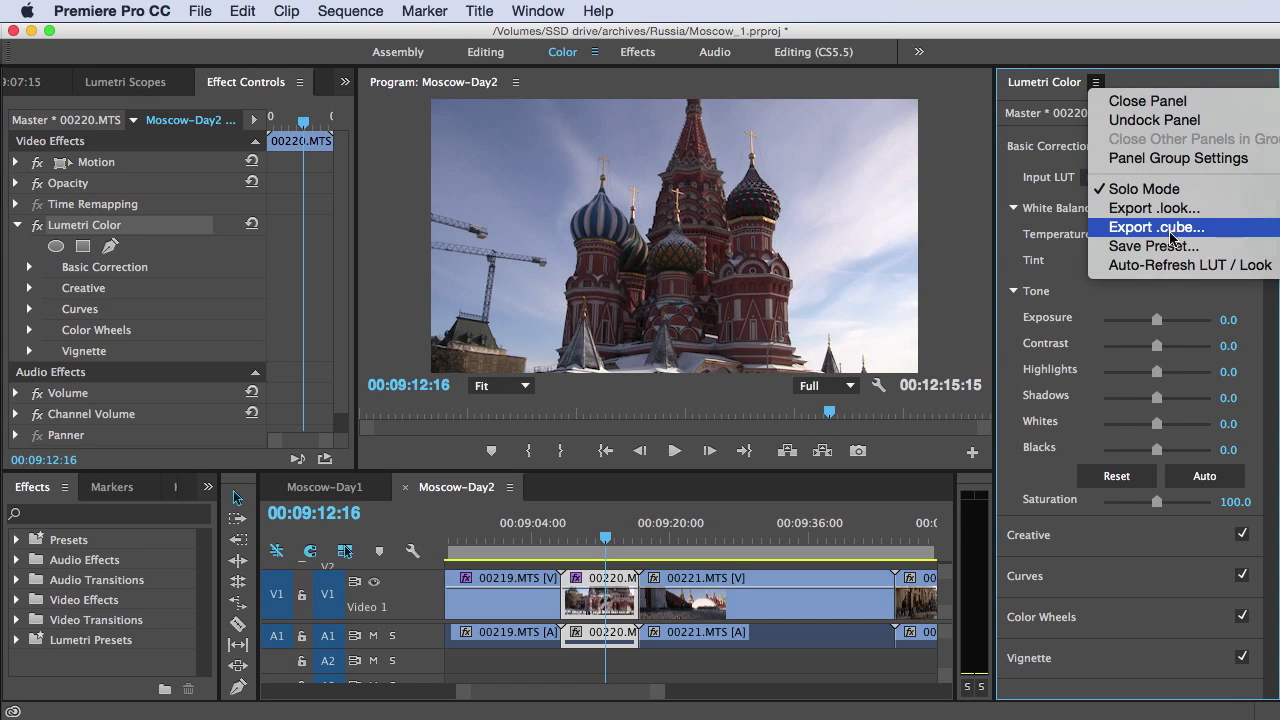
{"action": "left_click", "coordinate": [1152, 82]}
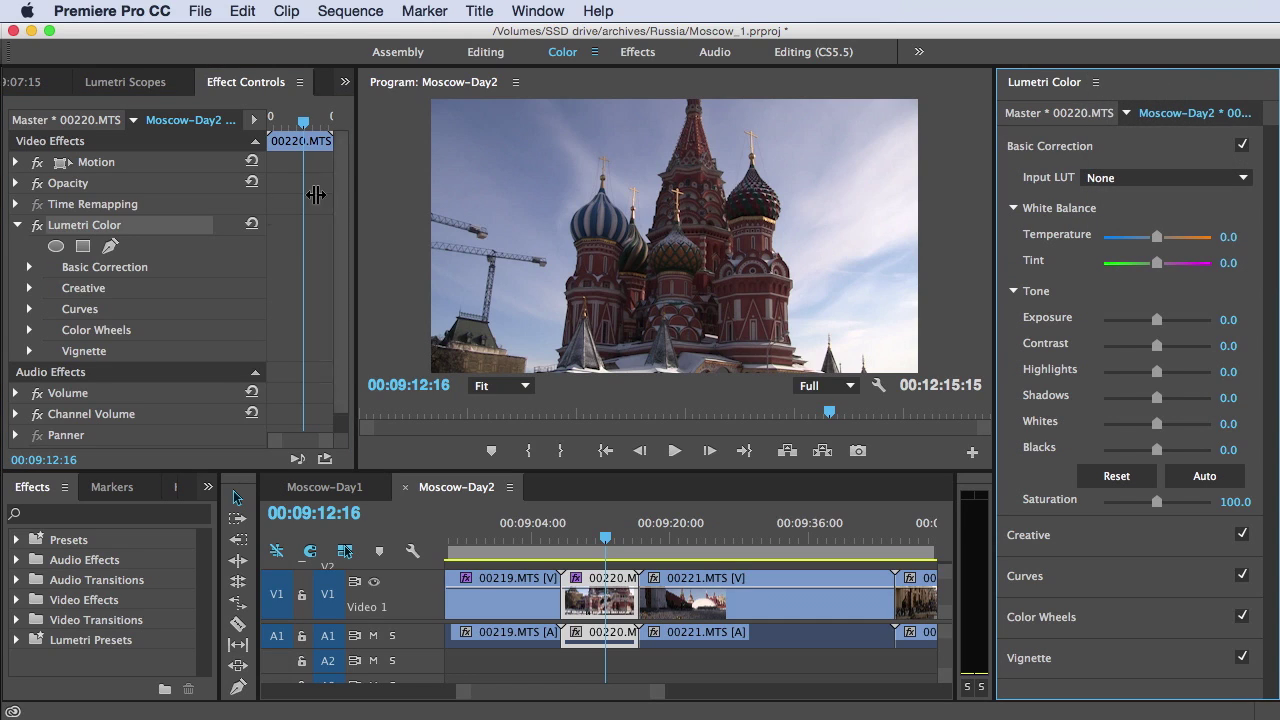
{"action": "right_click", "coordinate": [87, 229]}
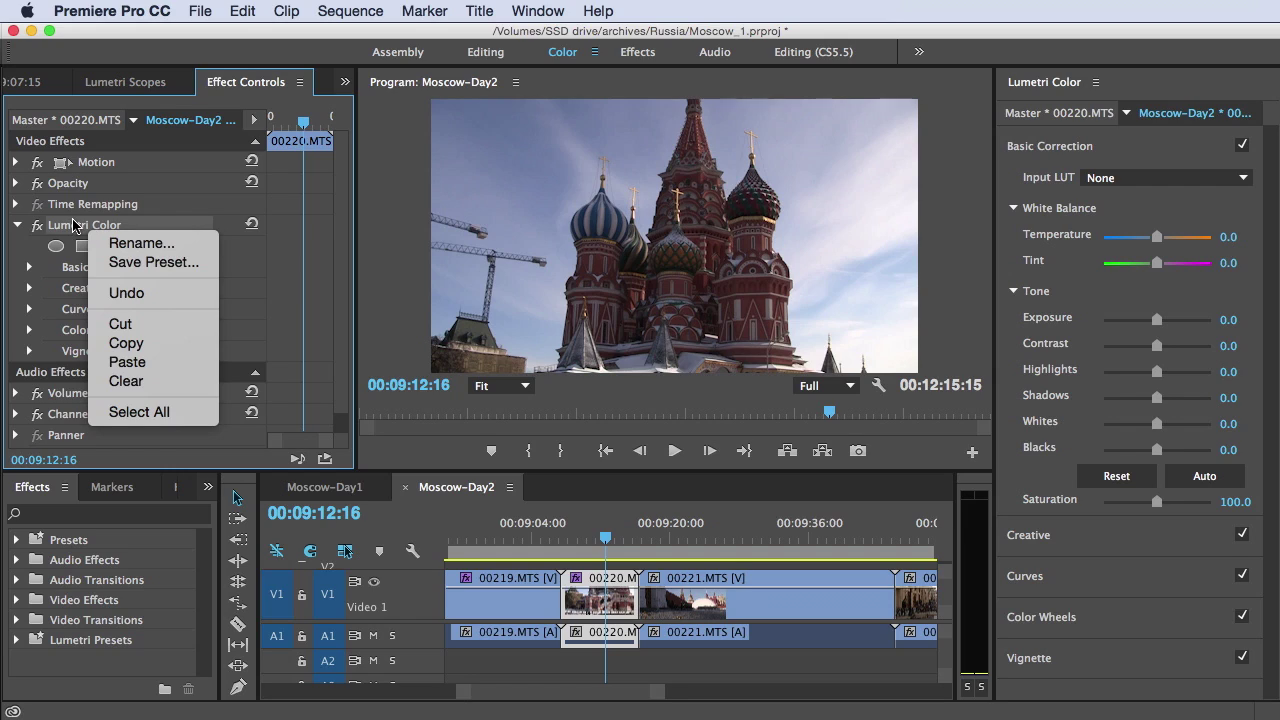
{"action": "left_click", "coordinate": [73, 225]}
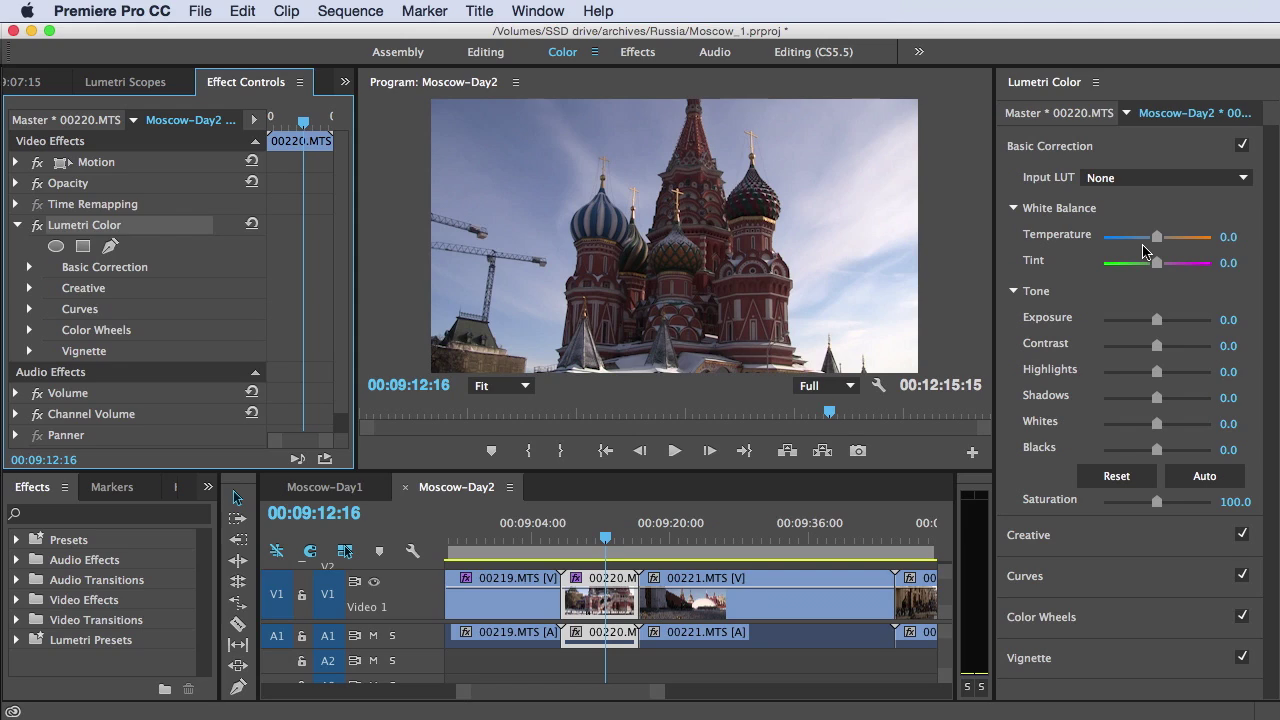
{"action": "left_click", "coordinate": [1046, 150]}
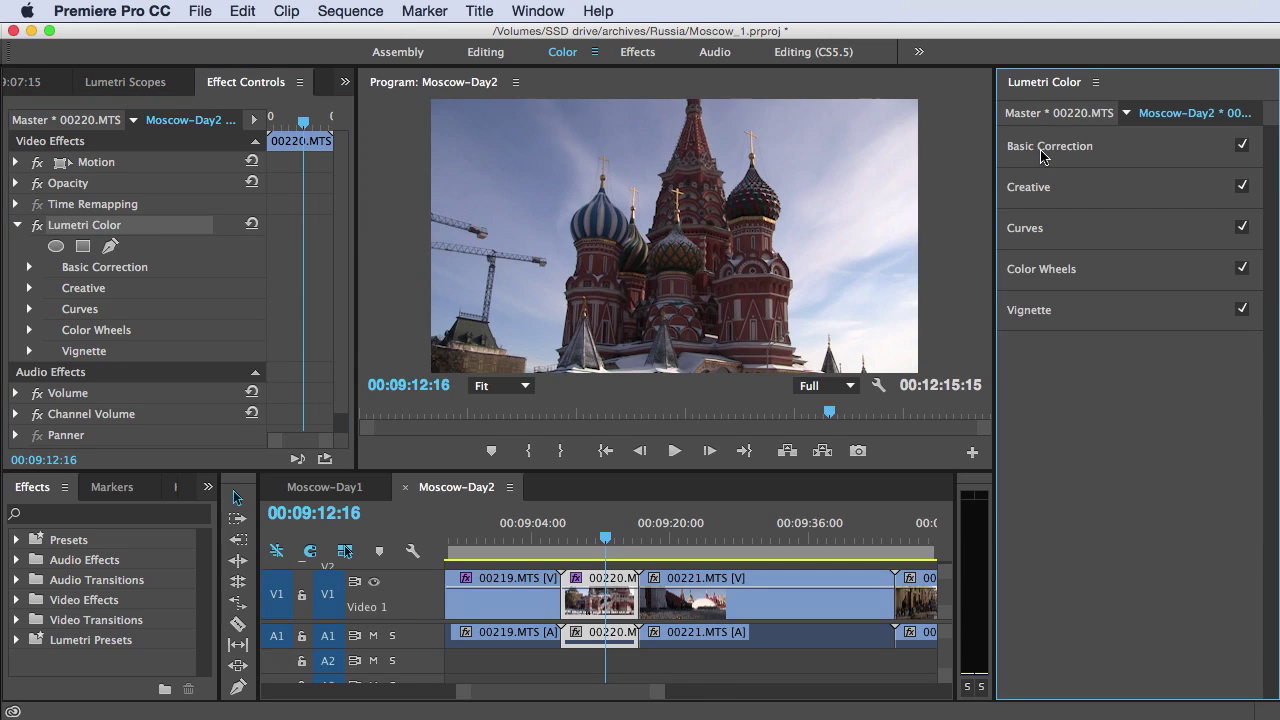
{"action": "left_click", "coordinate": [1048, 148]}
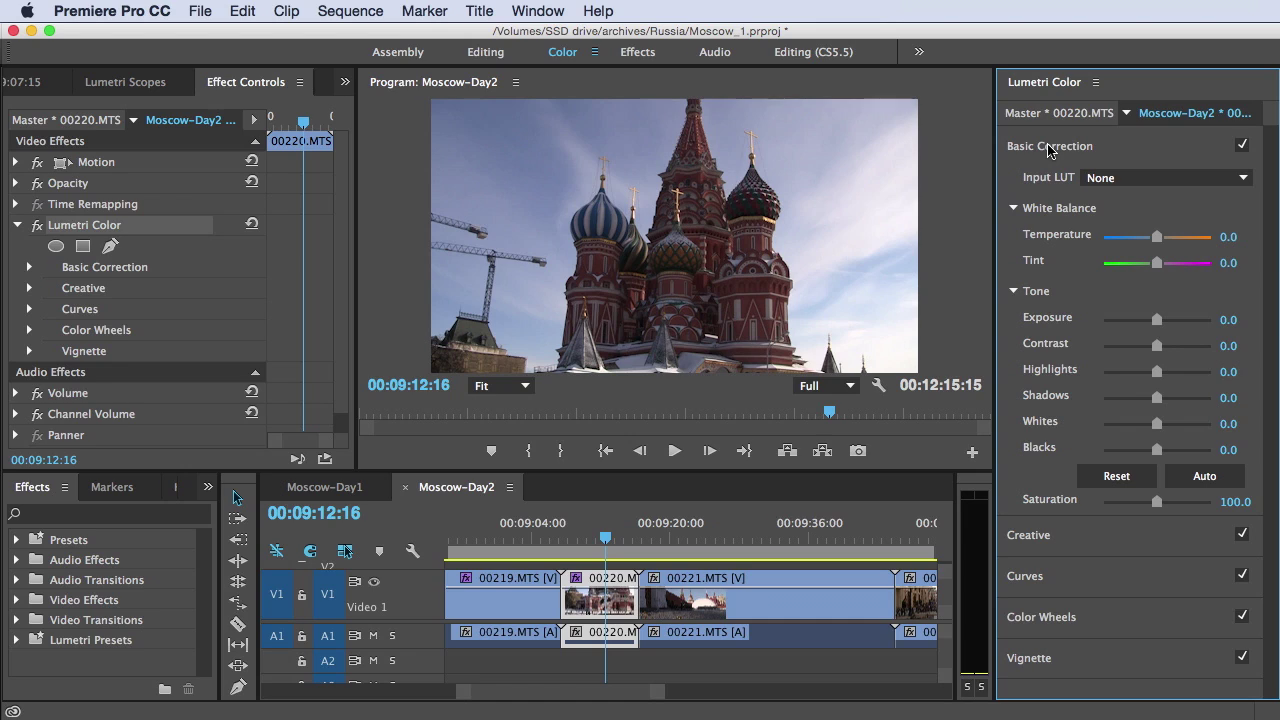
{"action": "left_click", "coordinate": [1048, 148]}
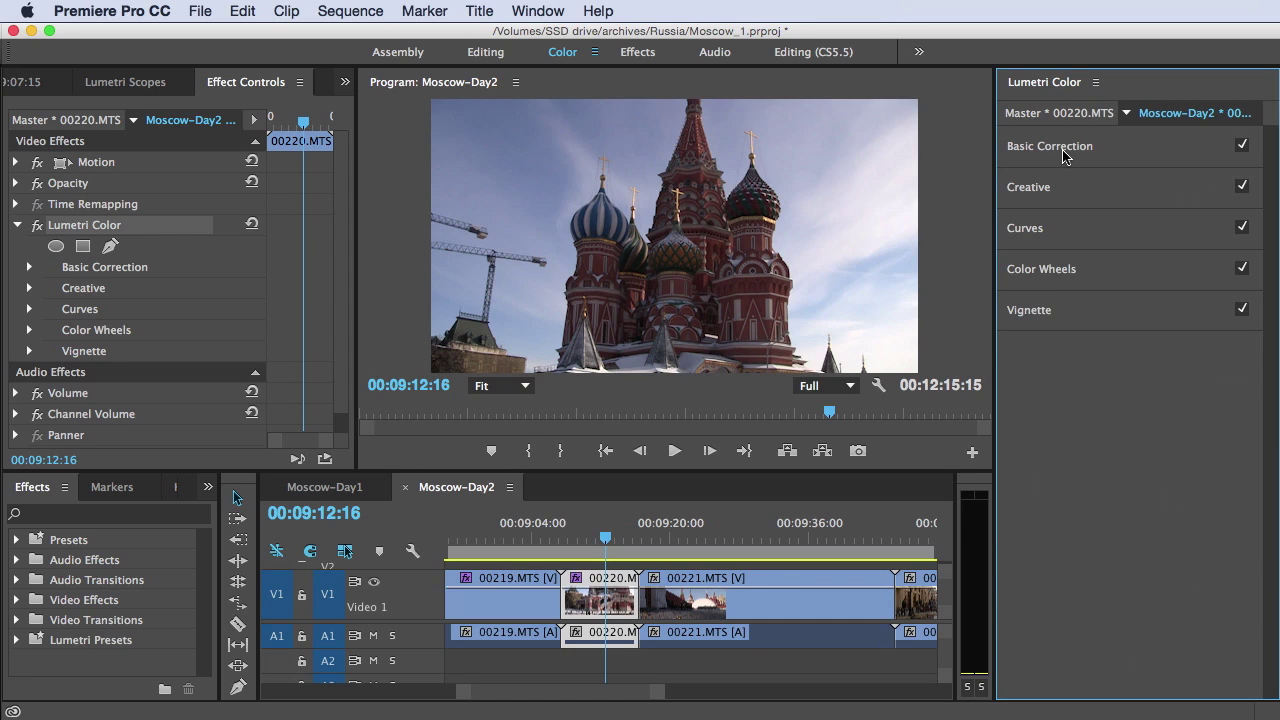
{"action": "left_click", "coordinate": [1063, 150]}
{"action": "left_click", "coordinate": [1139, 180]}
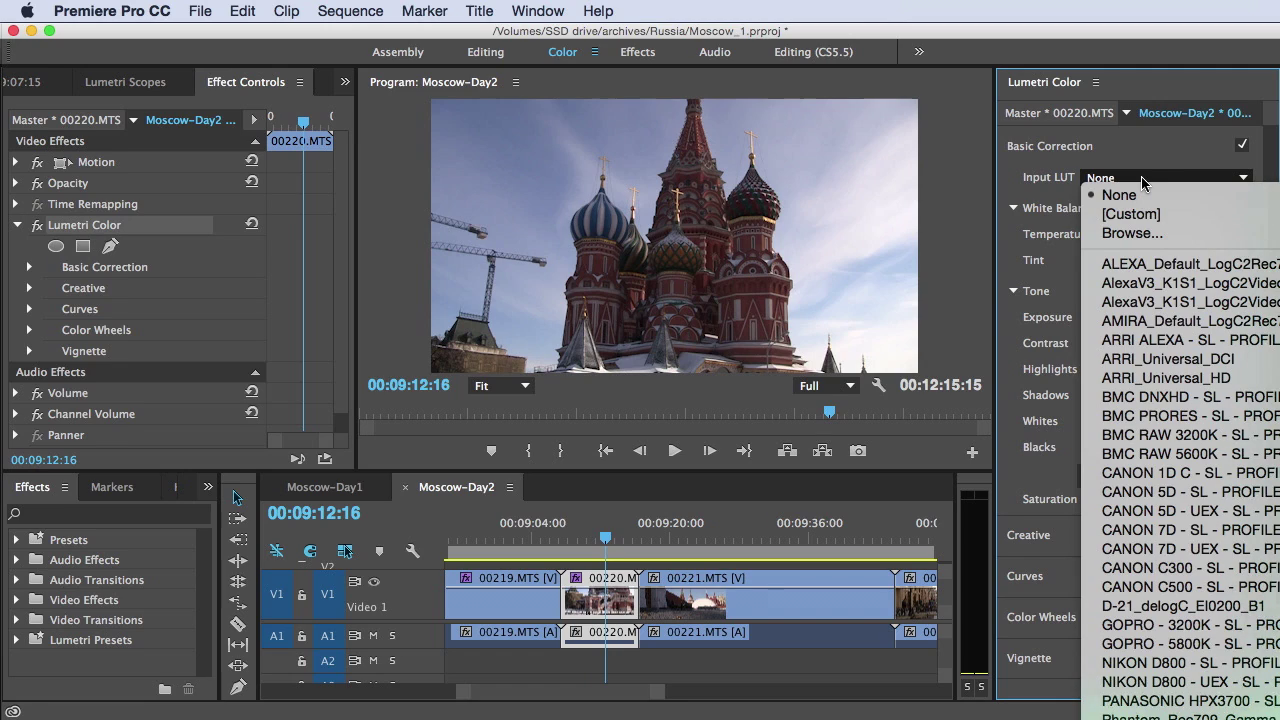
{"action": "left_click", "coordinate": [1149, 150]}
{"action": "left_click", "coordinate": [1055, 146]}
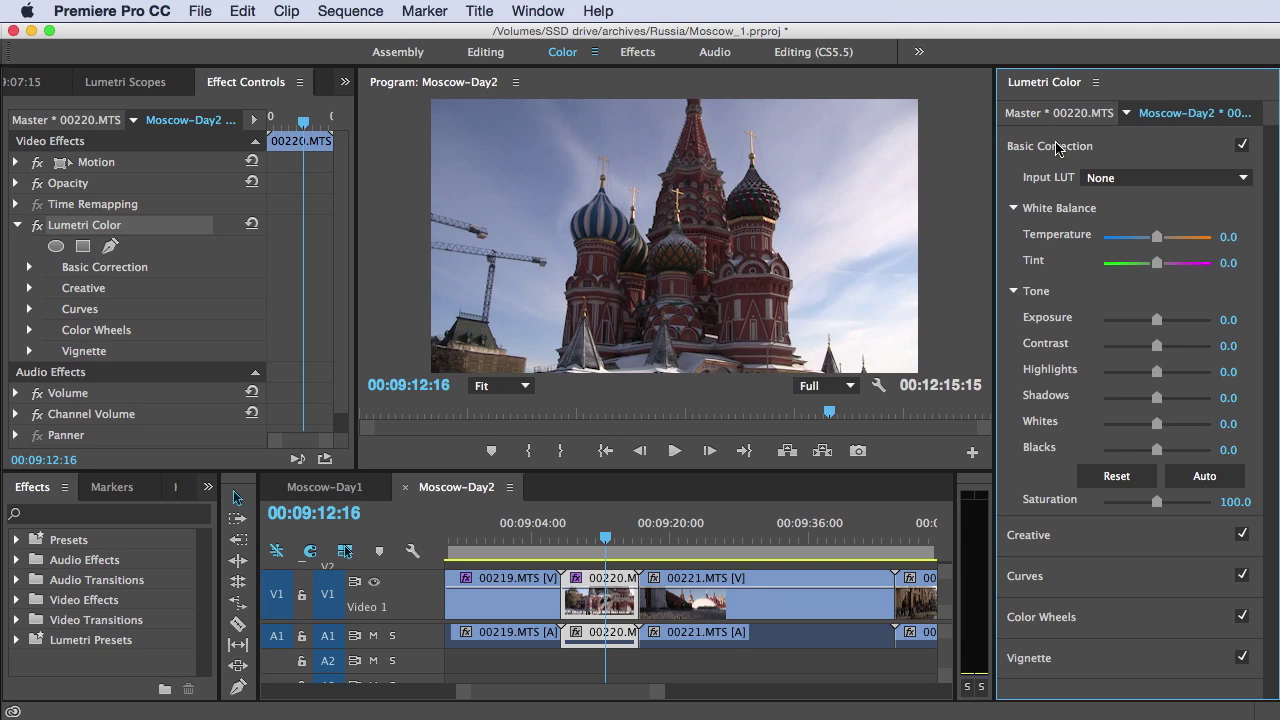
{"action": "left_click", "coordinate": [1055, 146]}
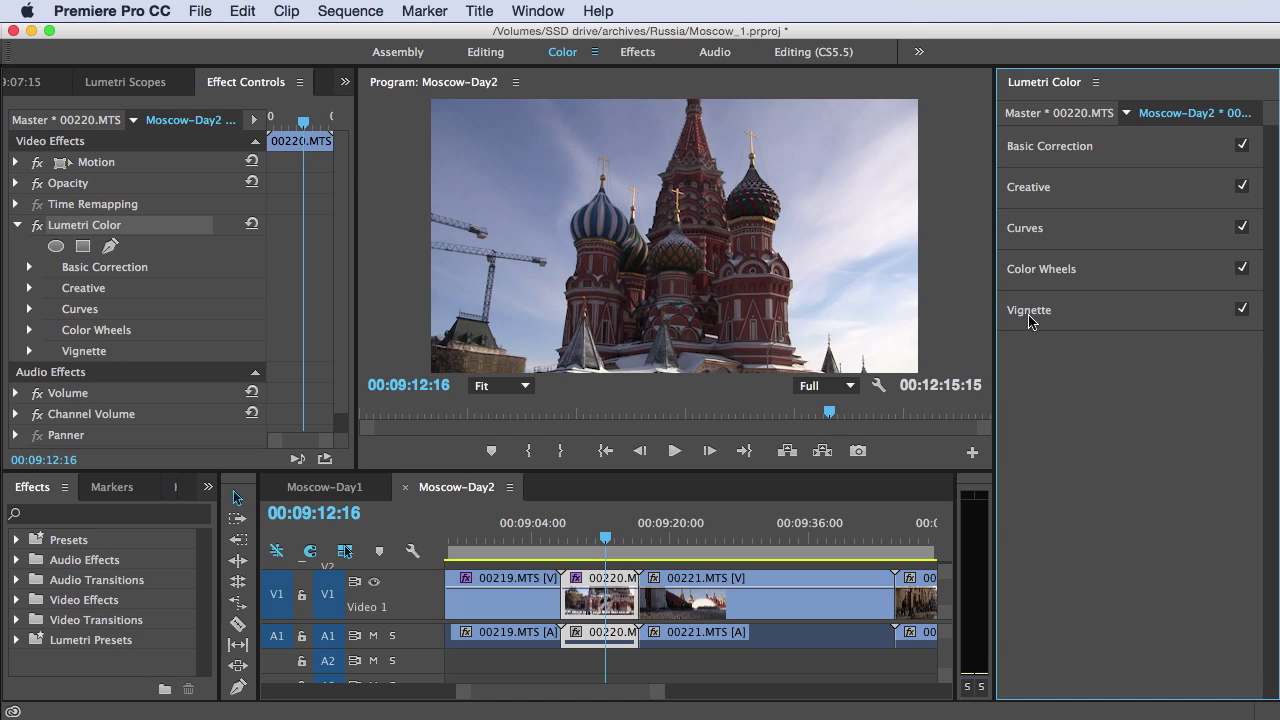
{"action": "left_click", "coordinate": [1052, 150]}
{"action": "left_click", "coordinate": [1052, 150]}
{"action": "left_click", "coordinate": [1070, 146]}
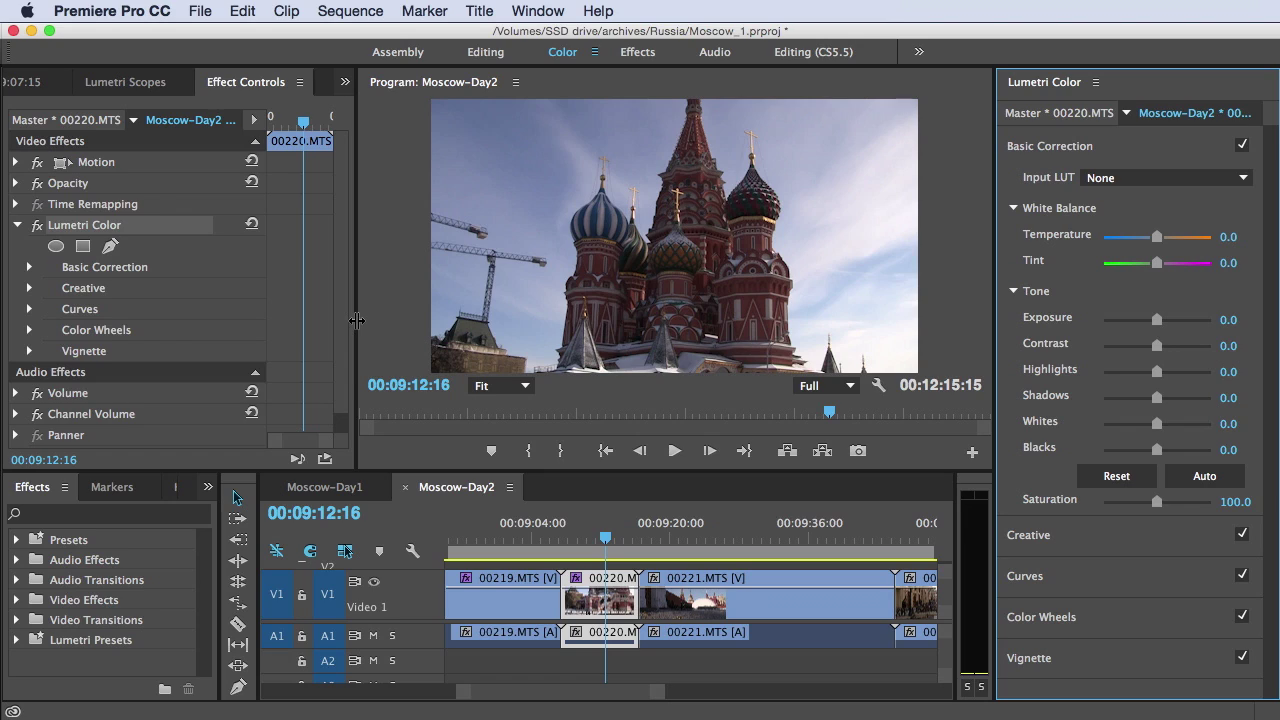
{"action": "left_click_drag", "start_coordinate": [357, 320], "coordinate": [318, 320]}
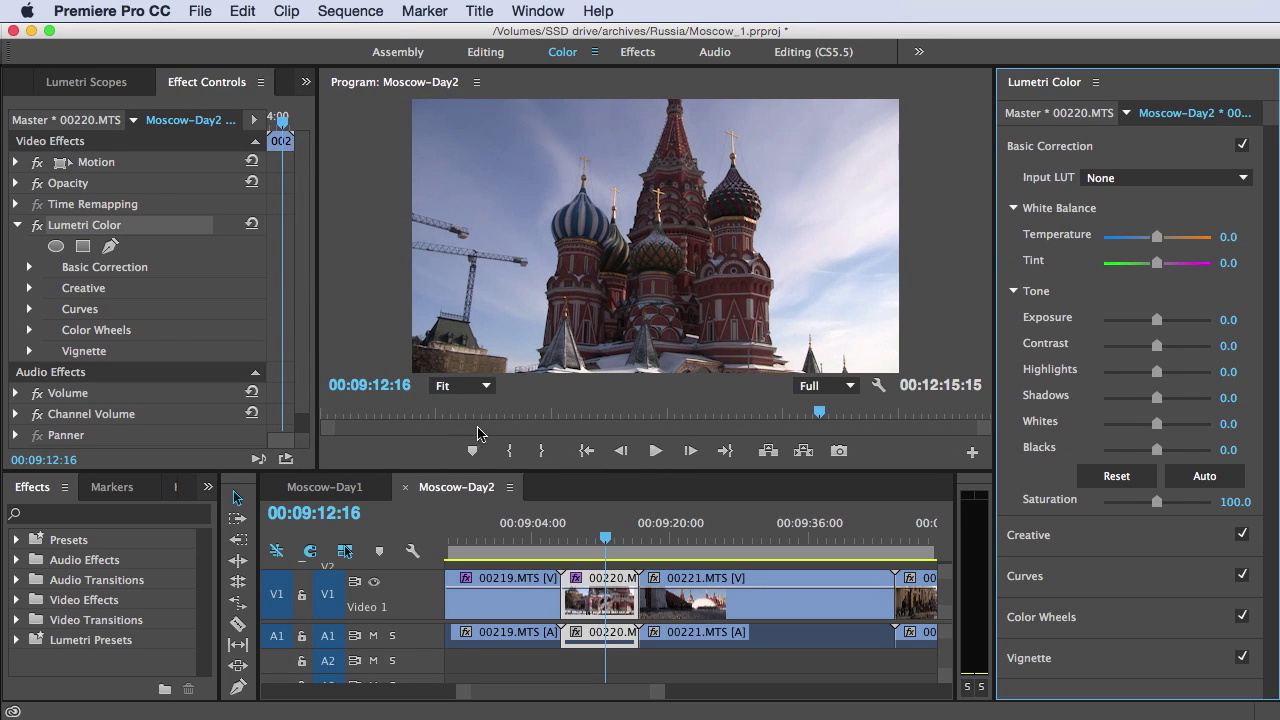
{"action": "left_click_drag", "start_coordinate": [492, 476], "coordinate": [492, 499]}
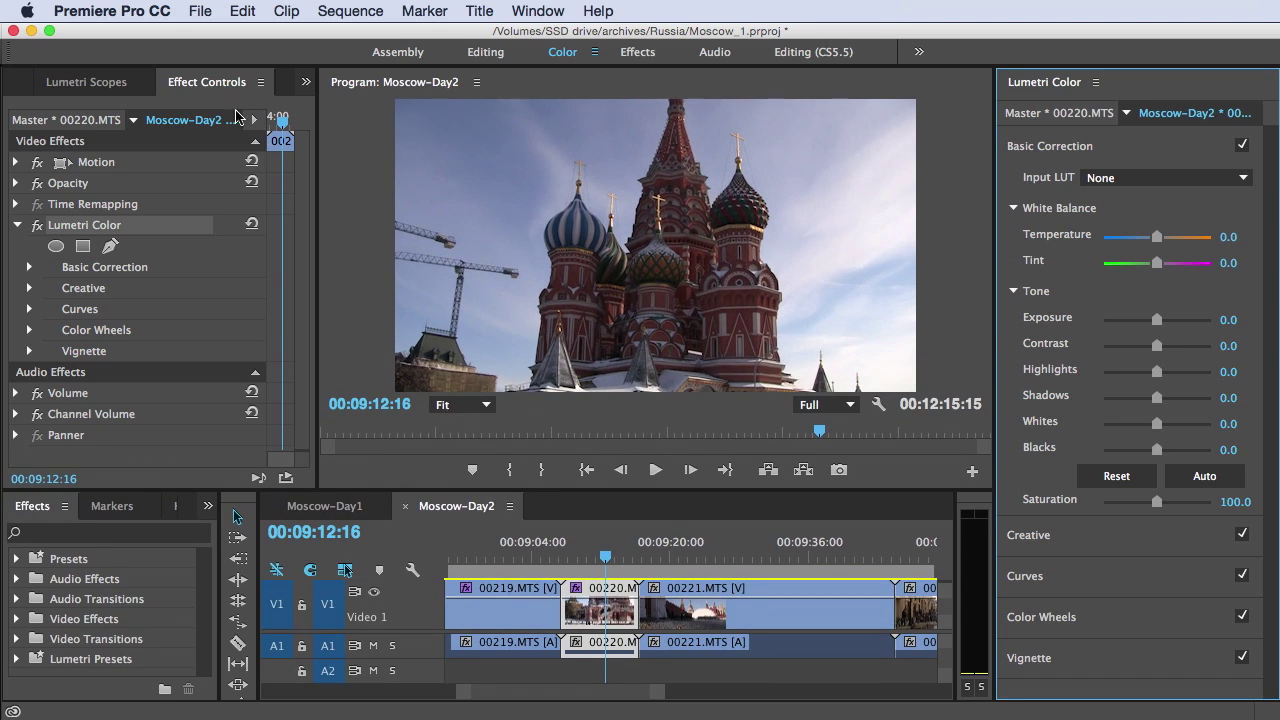
{"action": "left_click", "coordinate": [111, 88]}
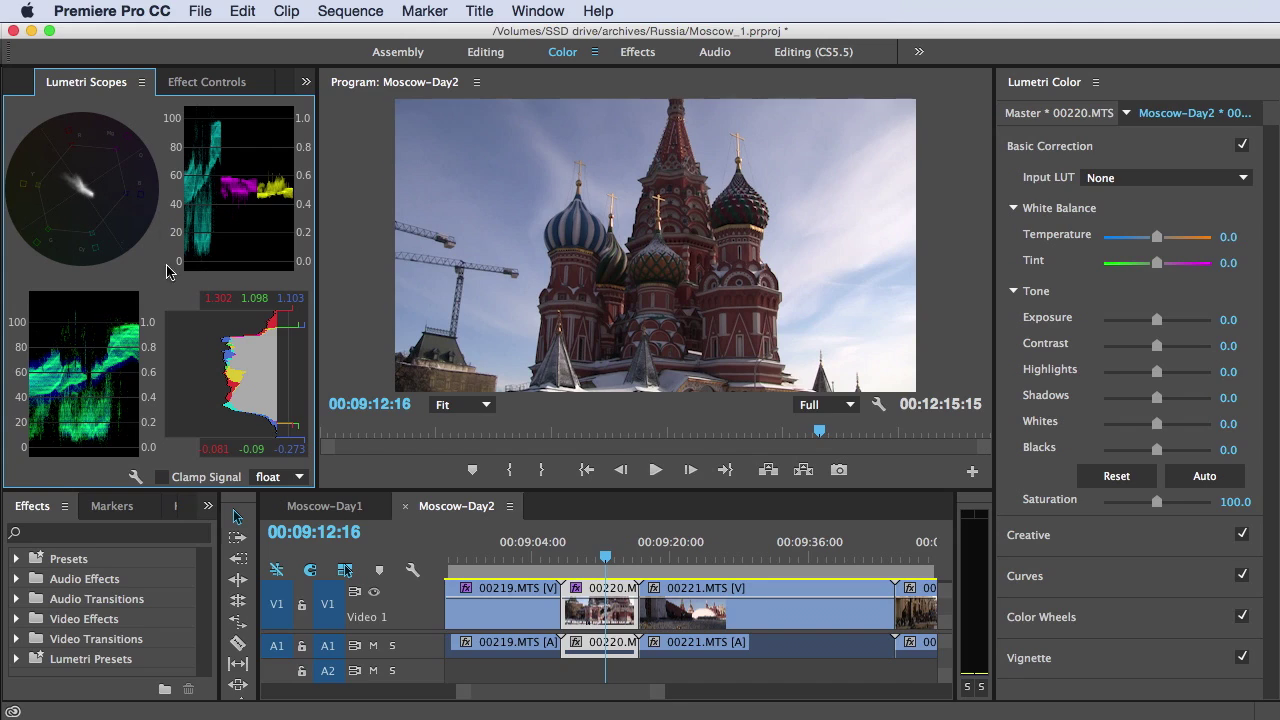
{"action": "left_click", "coordinate": [135, 477]}
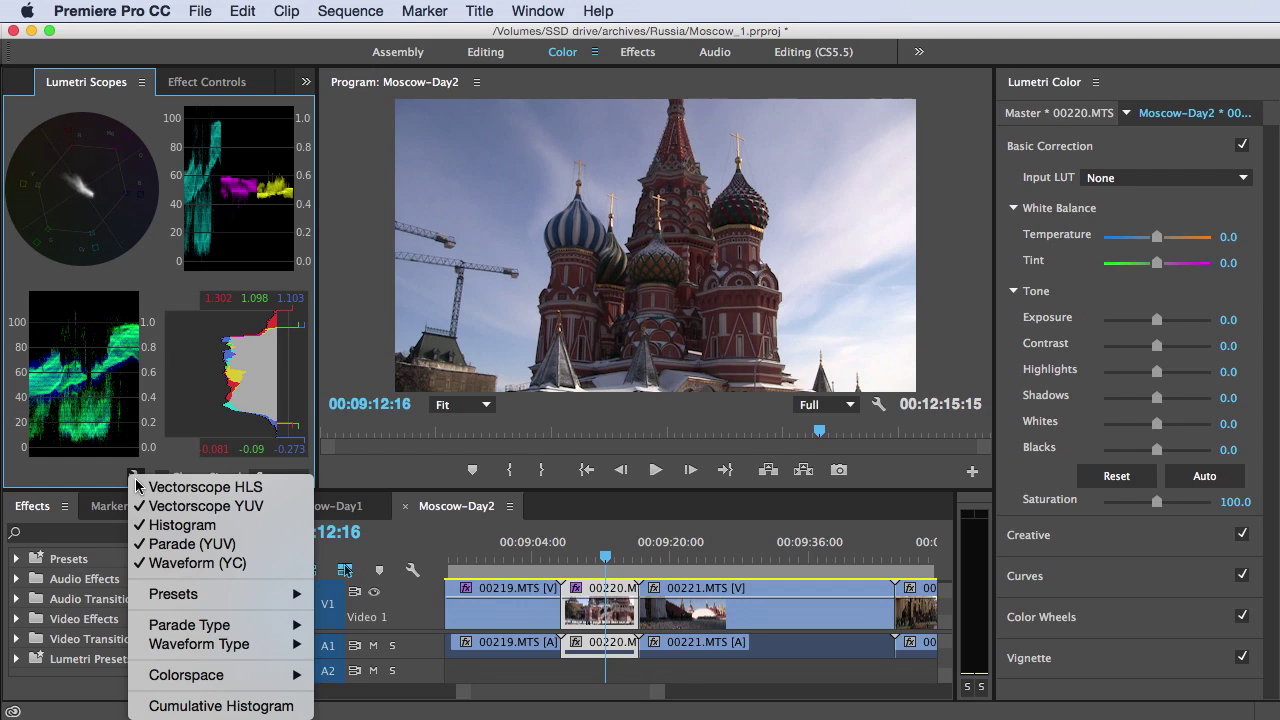
Step: Choose the scopes preset showing an RGB parade and waveform together
{"action": "mouse_move", "coordinate": [244, 628]}
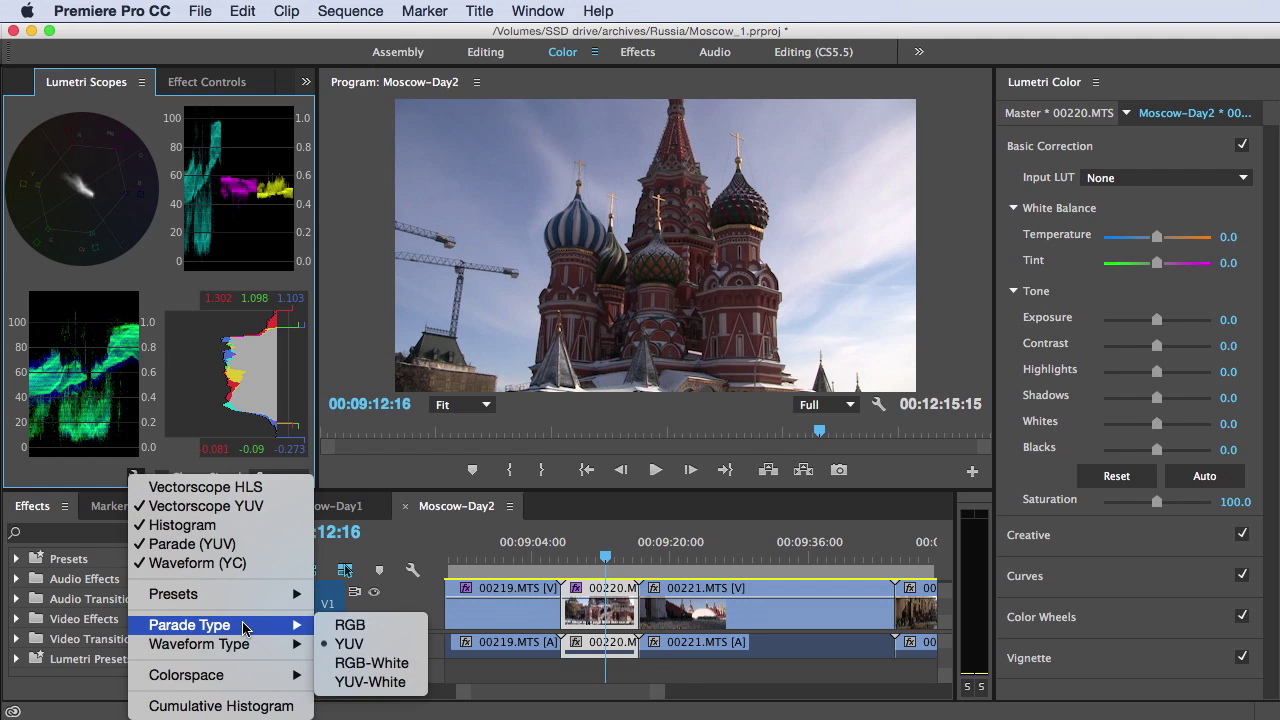
{"action": "mouse_move", "coordinate": [246, 596]}
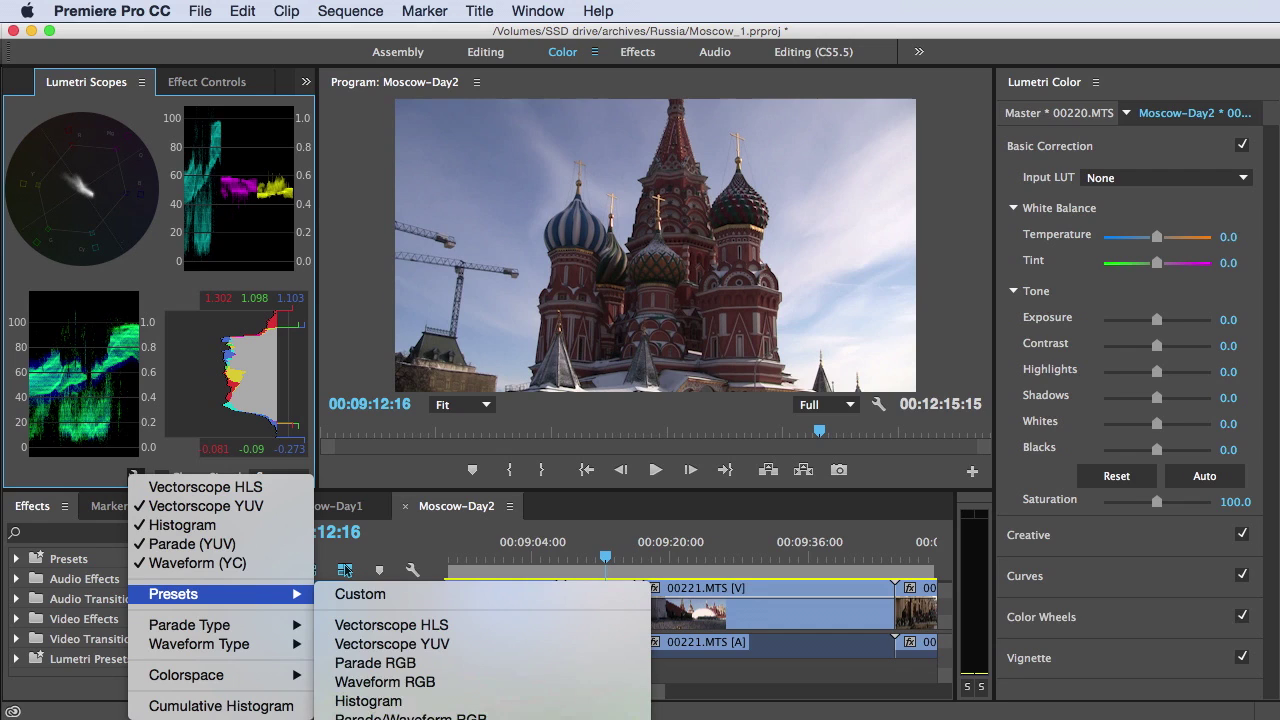
{"action": "left_click", "coordinate": [410, 716]}
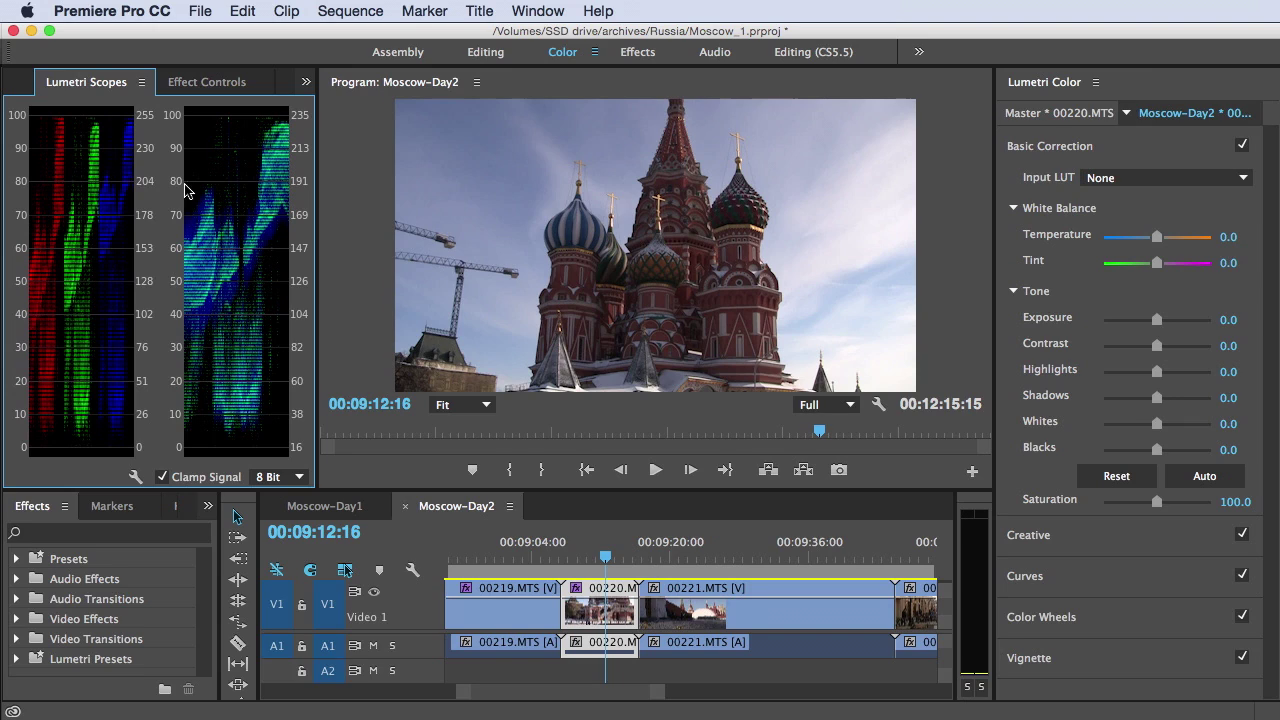
Step: Set the waveform type to Luma
{"action": "right_click", "coordinate": [232, 170]}
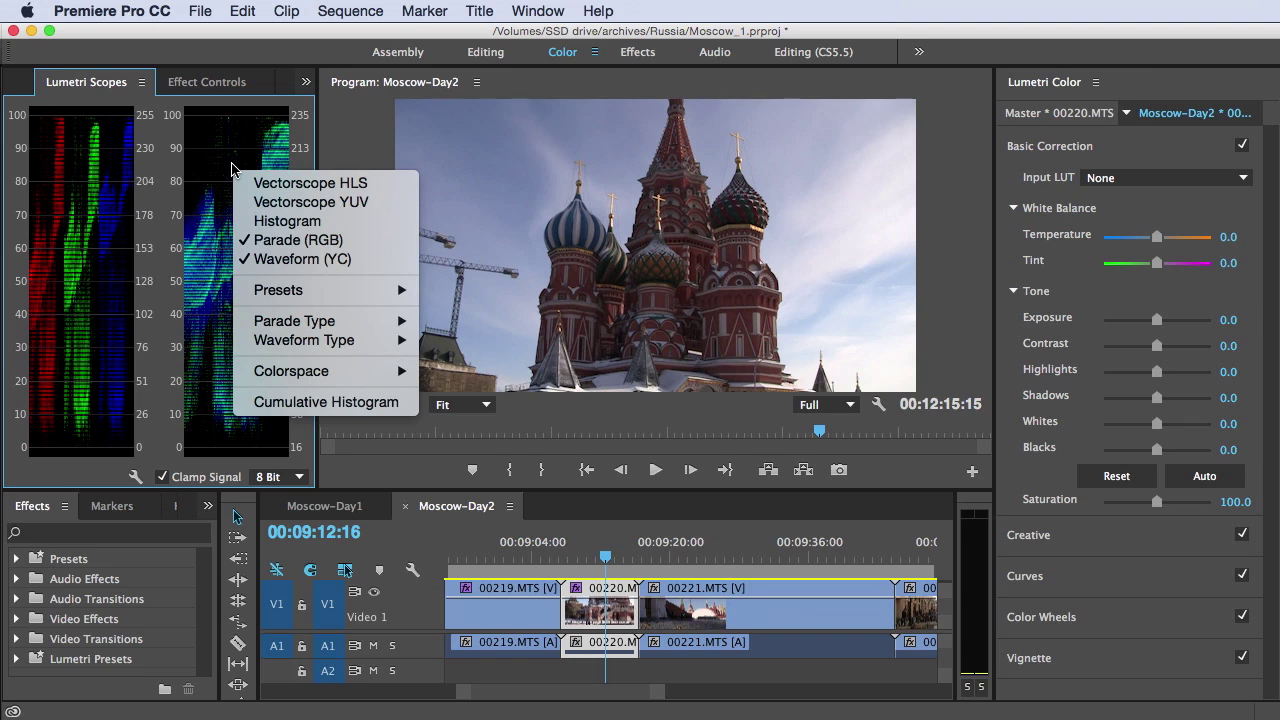
{"action": "mouse_move", "coordinate": [318, 340]}
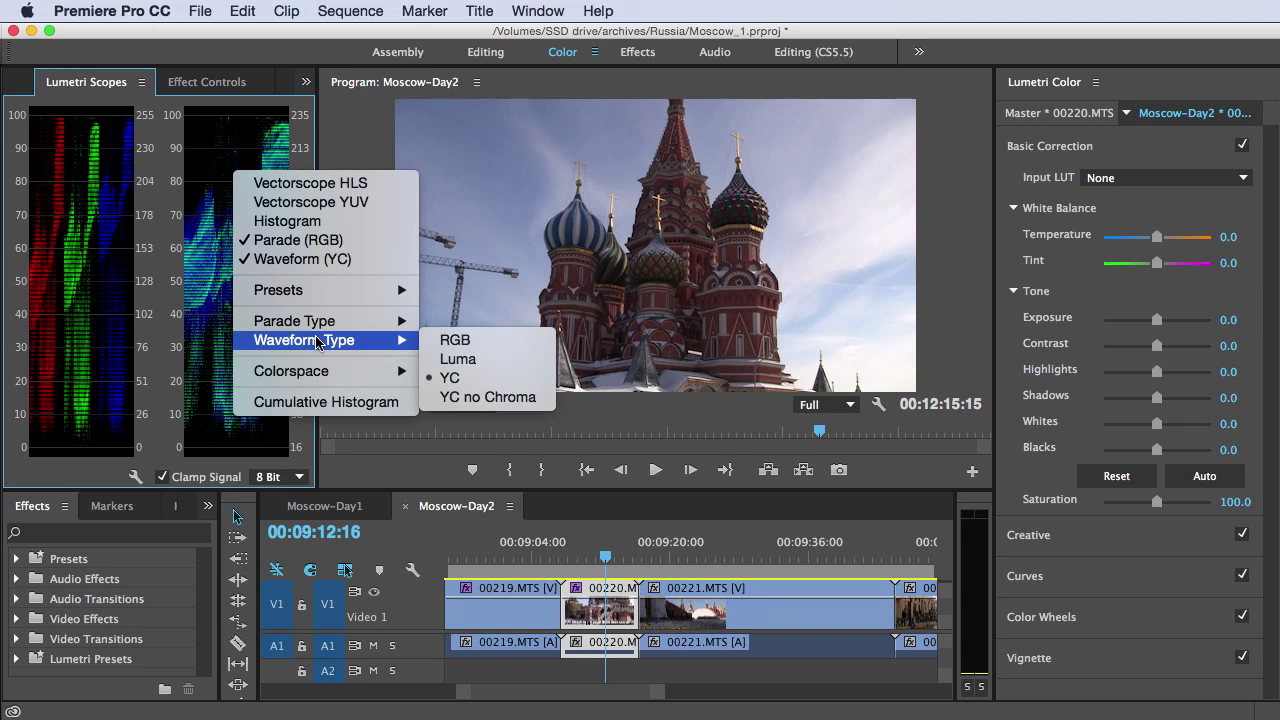
{"action": "left_click", "coordinate": [486, 359]}
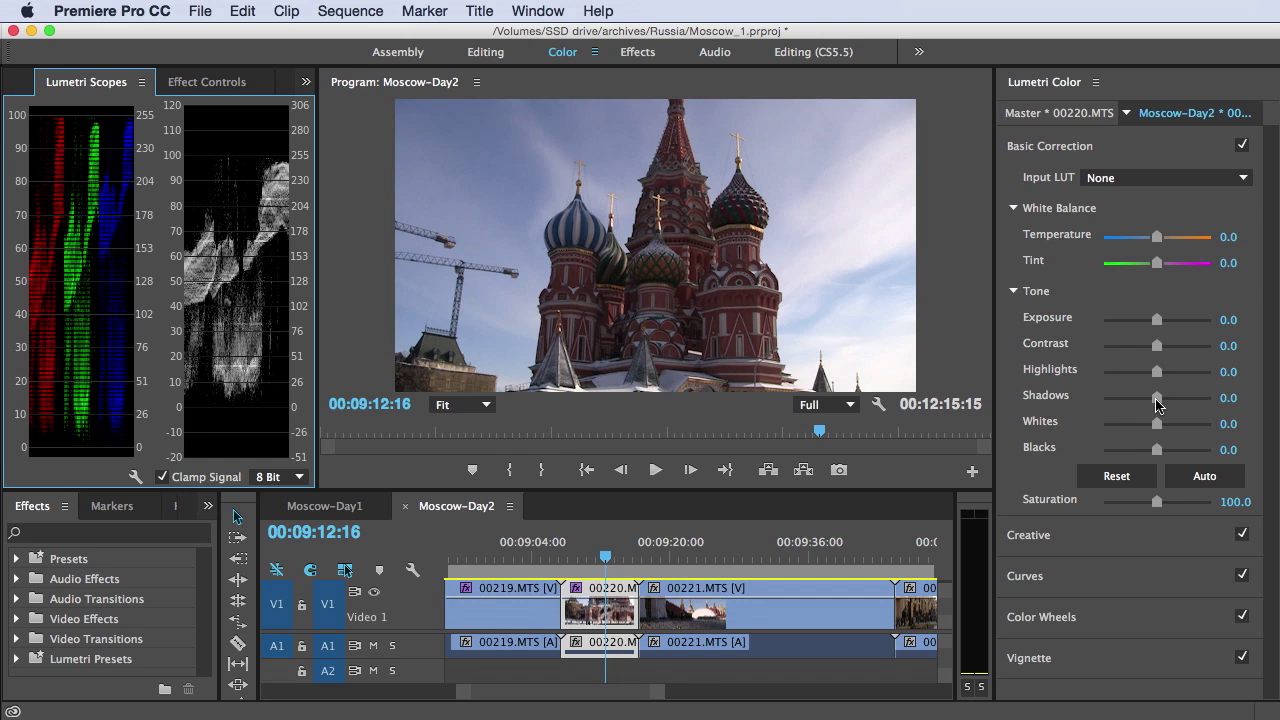
Step: Raise Shadows to 61.1 and lower Blacks to -18.5, toggling Basic Correction to compare
{"action": "left_click_drag", "start_coordinate": [1157, 398], "coordinate": [1189, 400]}
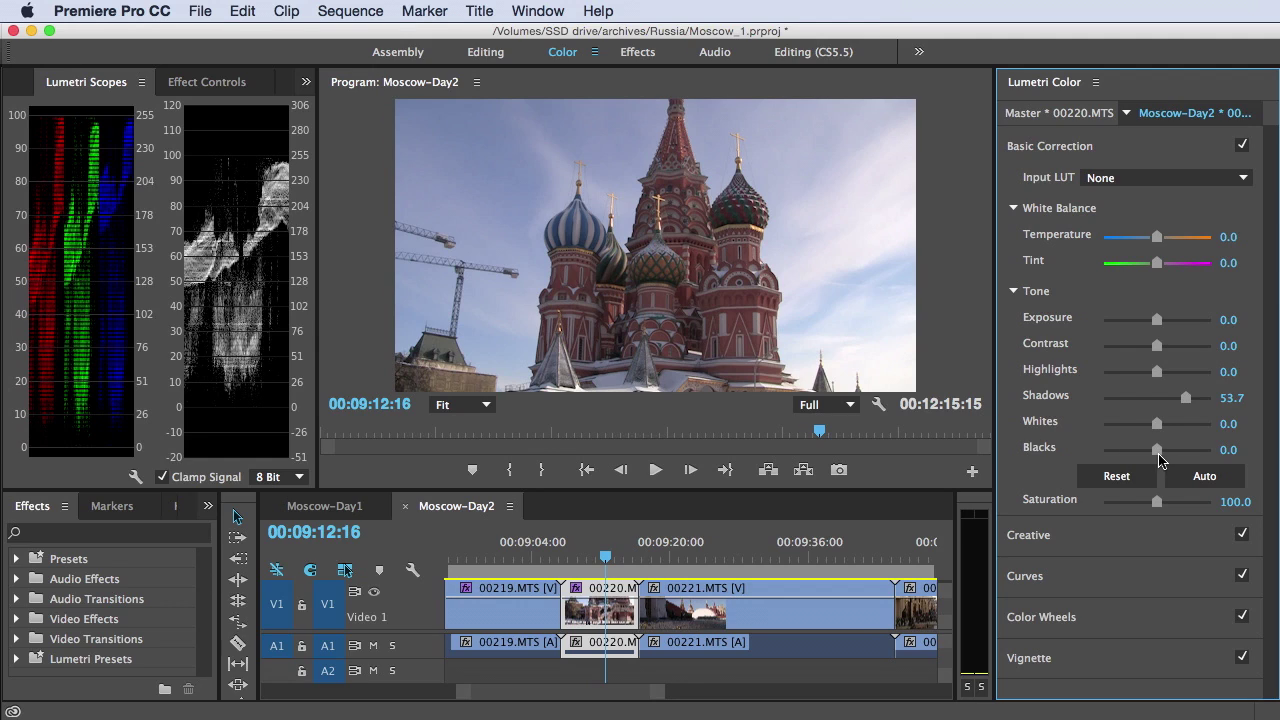
{"action": "left_click_drag", "start_coordinate": [1158, 457], "coordinate": [1148, 457]}
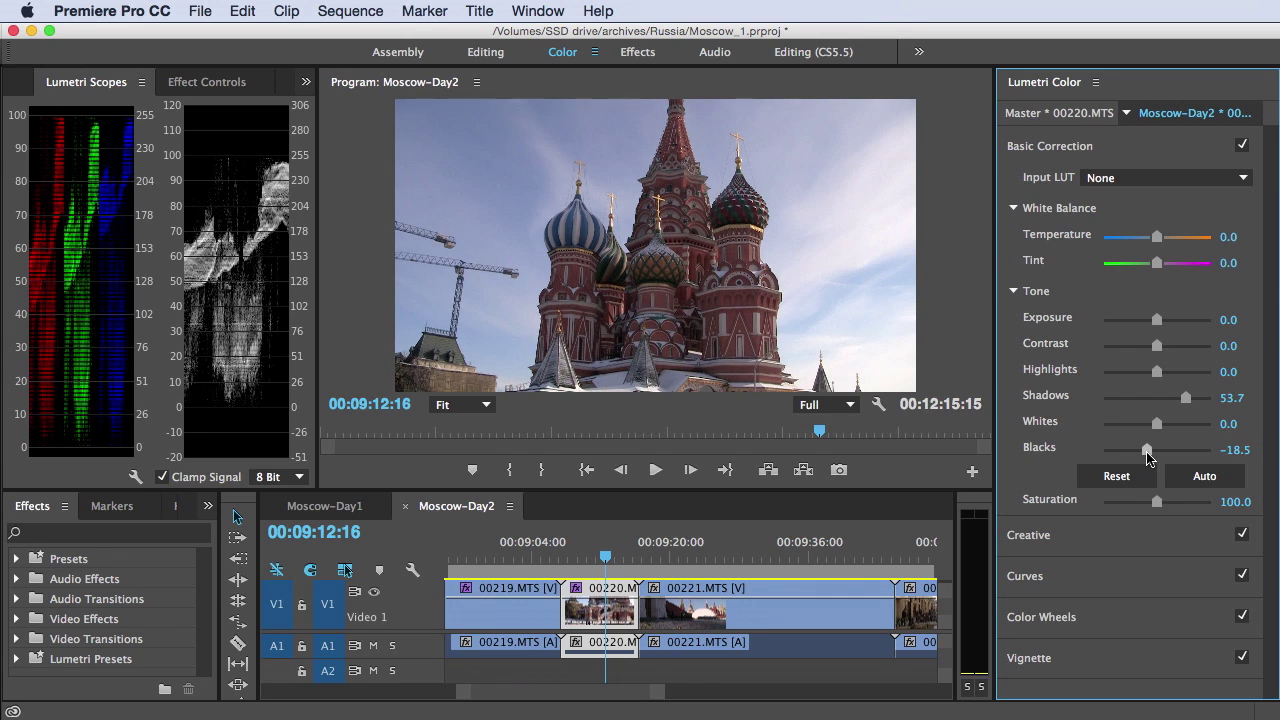
{"action": "left_click_drag", "start_coordinate": [1186, 398], "coordinate": [1189, 398]}
{"action": "left_click", "coordinate": [1241, 146]}
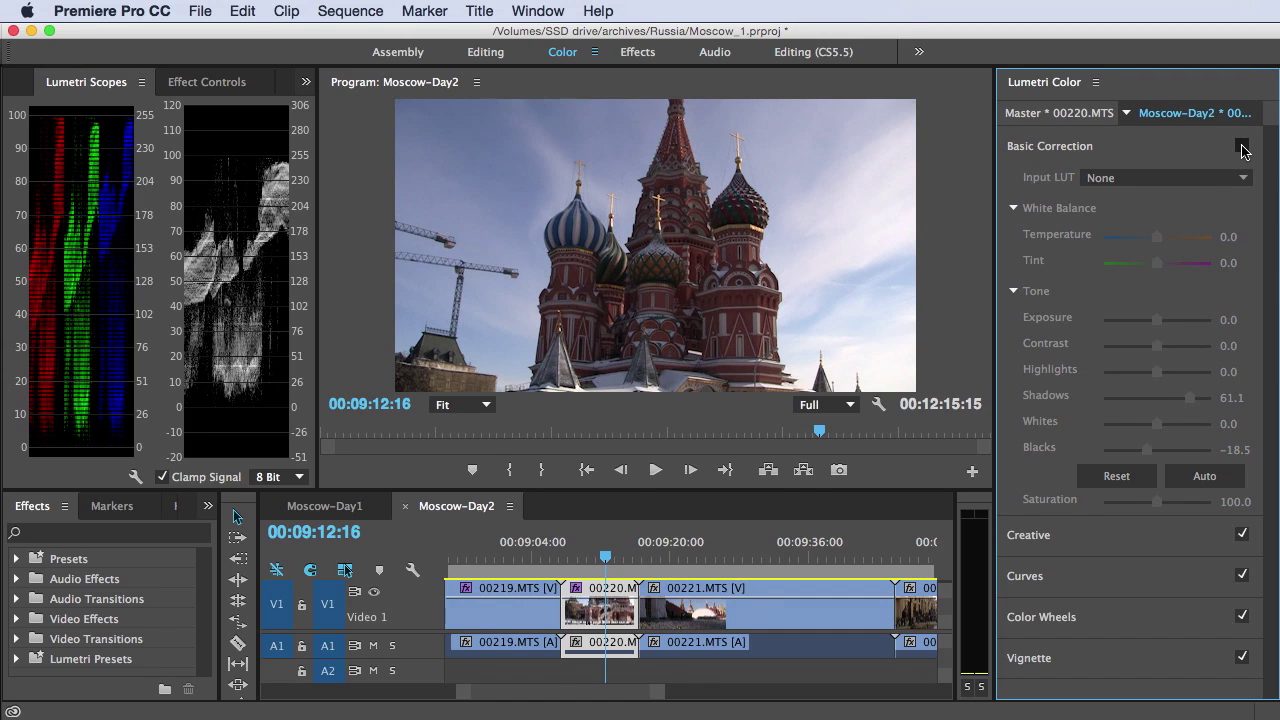
{"action": "left_click", "coordinate": [1241, 146]}
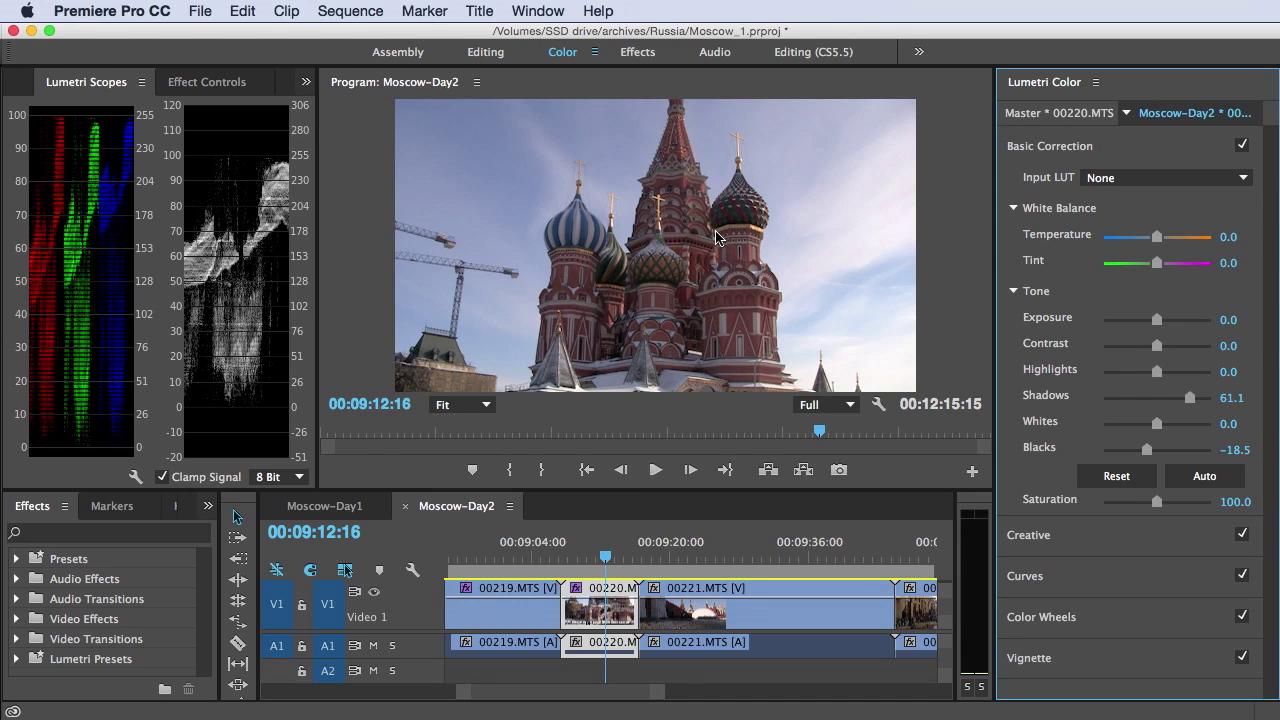
Step: Expand Creative and preview the Blue Day4Nite, Blue Ice and Blue Moon looks
{"action": "left_click", "coordinate": [1053, 150]}
{"action": "left_click", "coordinate": [1030, 188]}
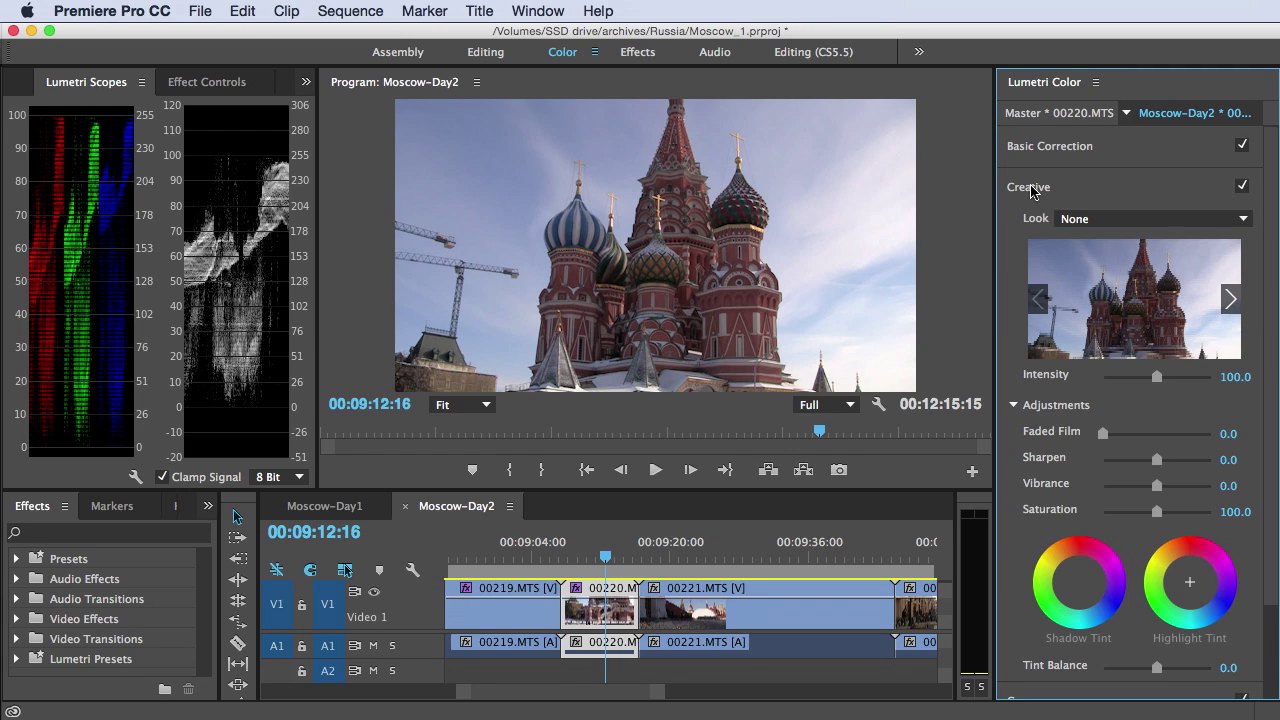
{"action": "left_click", "coordinate": [1115, 220]}
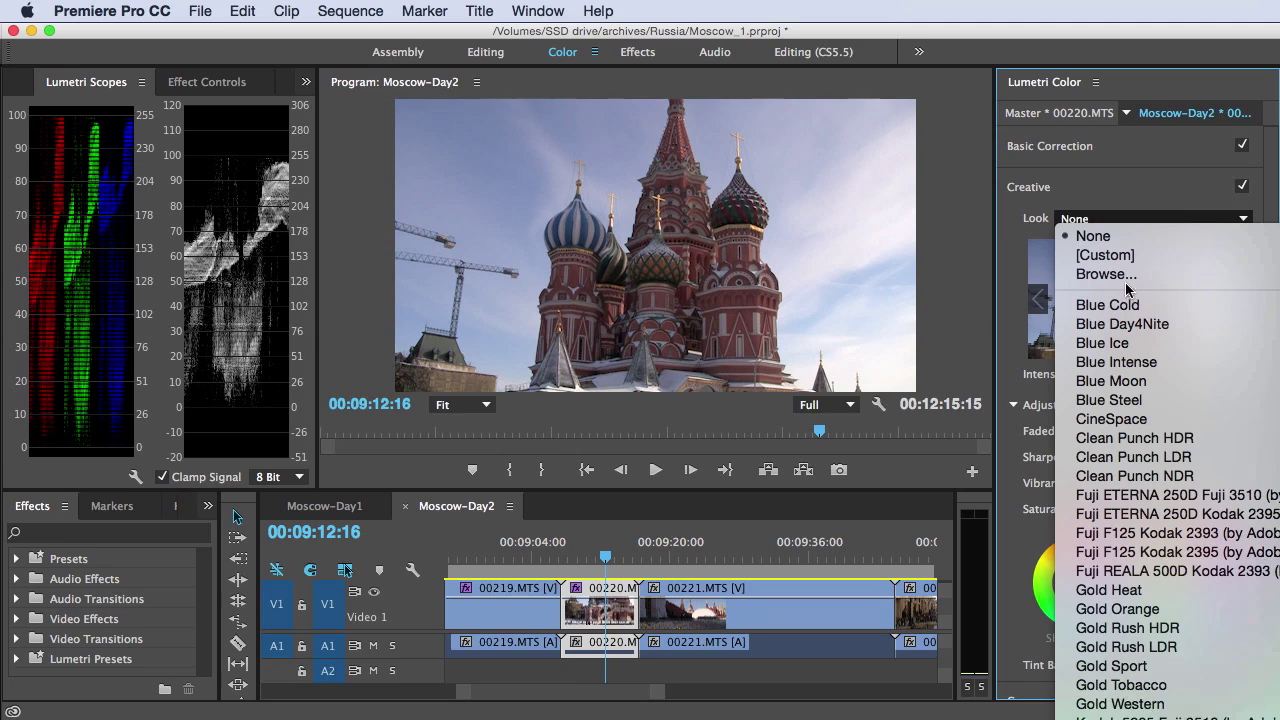
{"action": "left_click", "coordinate": [1126, 194]}
{"action": "left_click", "coordinate": [1063, 196]}
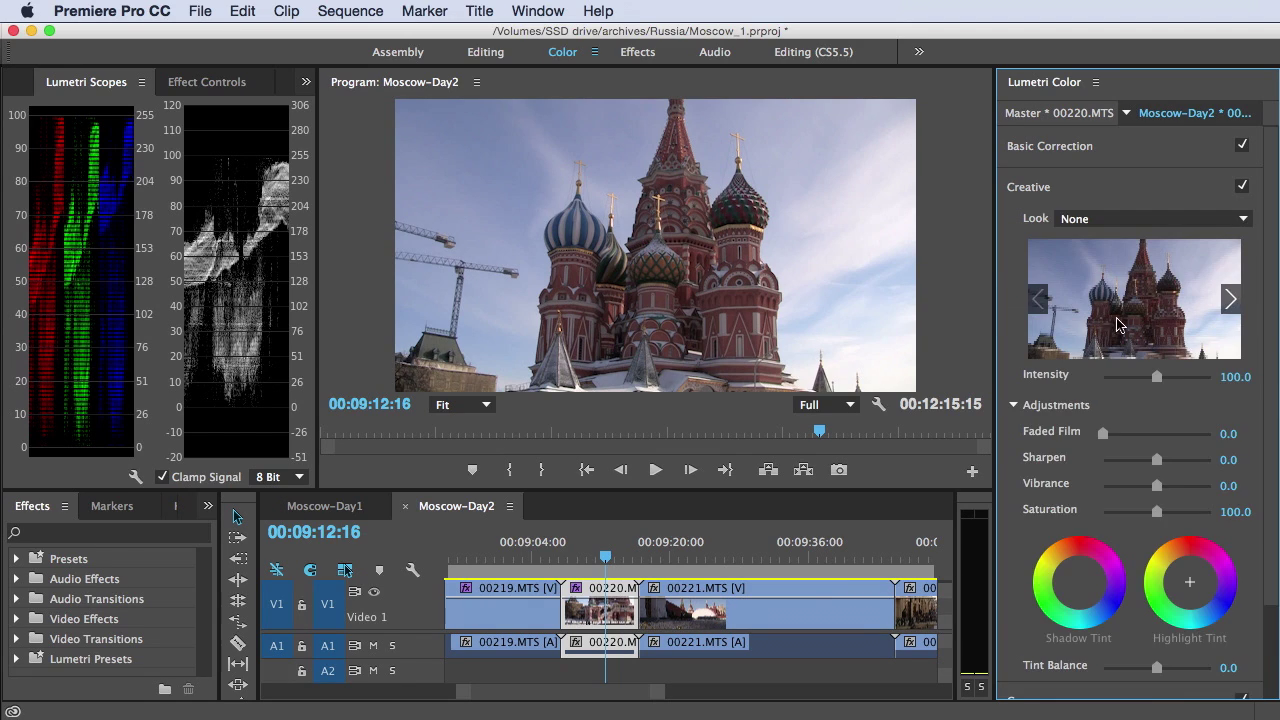
{"action": "left_click", "coordinate": [1230, 302]}
{"action": "left_click", "coordinate": [1230, 302]}
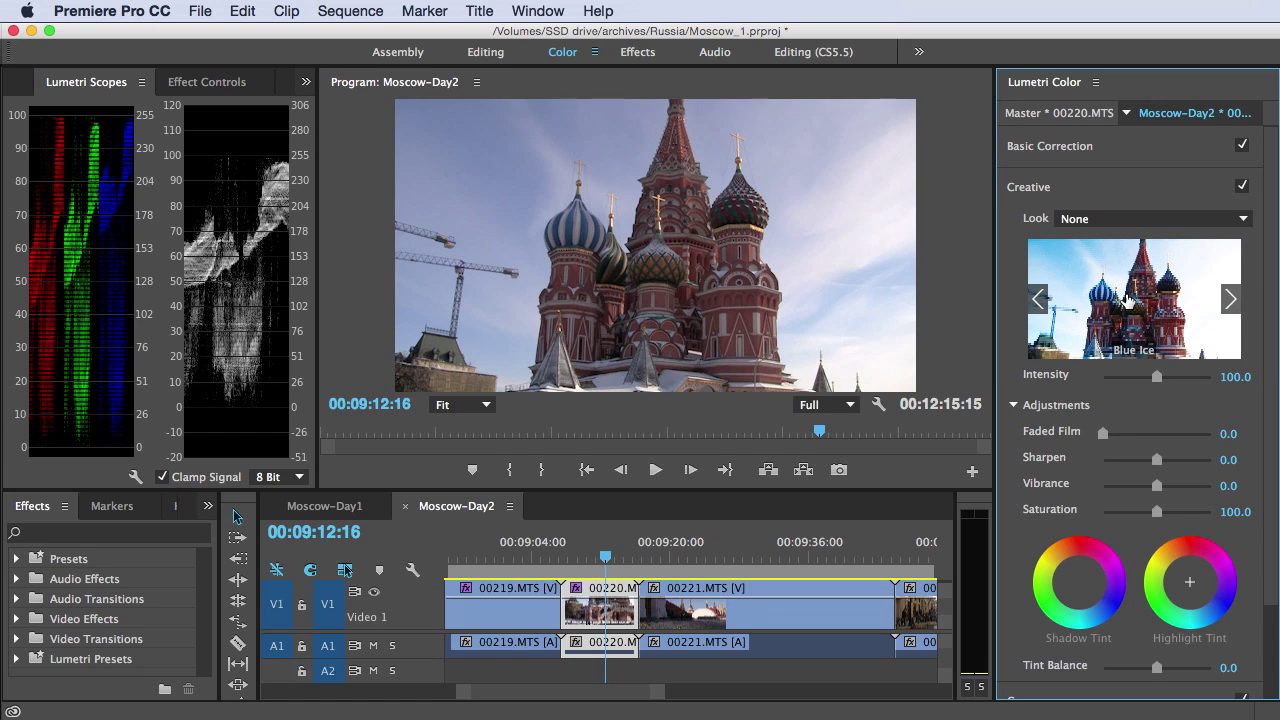
{"action": "left_click", "coordinate": [1230, 300]}
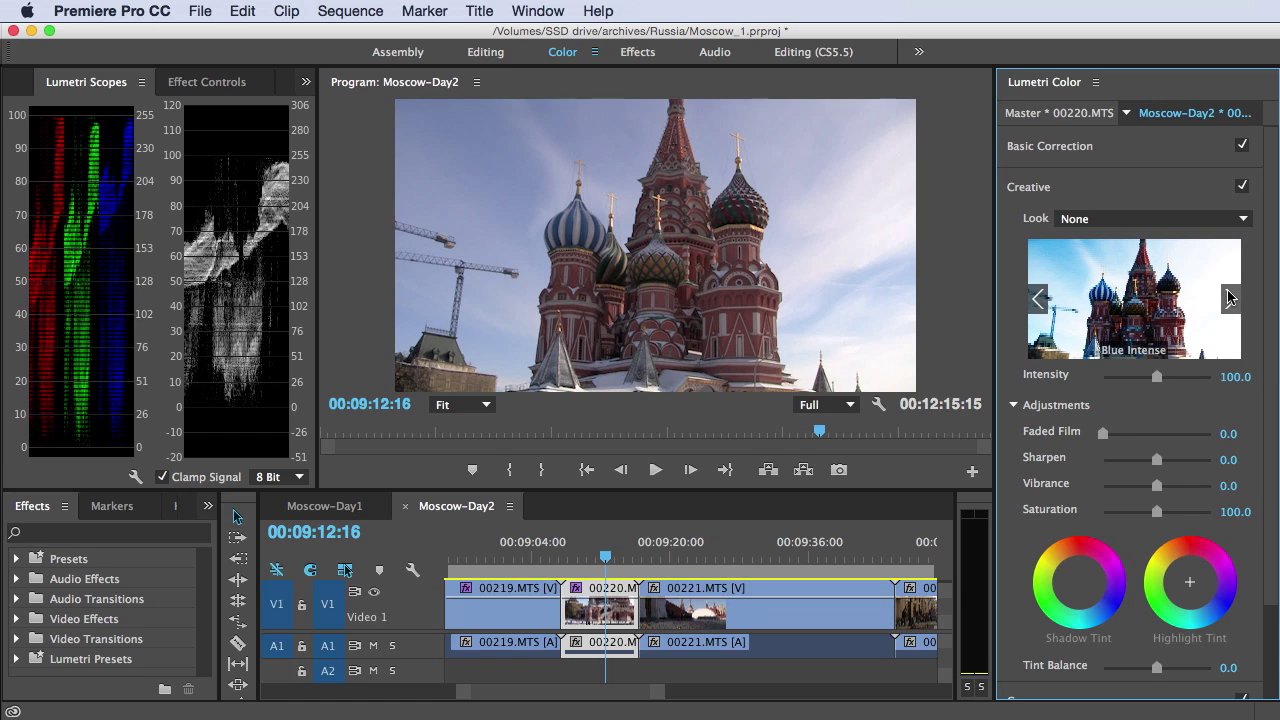
Step: Apply the Clean Punch HDR look, compare against None, then reapply it
{"action": "left_click", "coordinate": [1176, 219]}
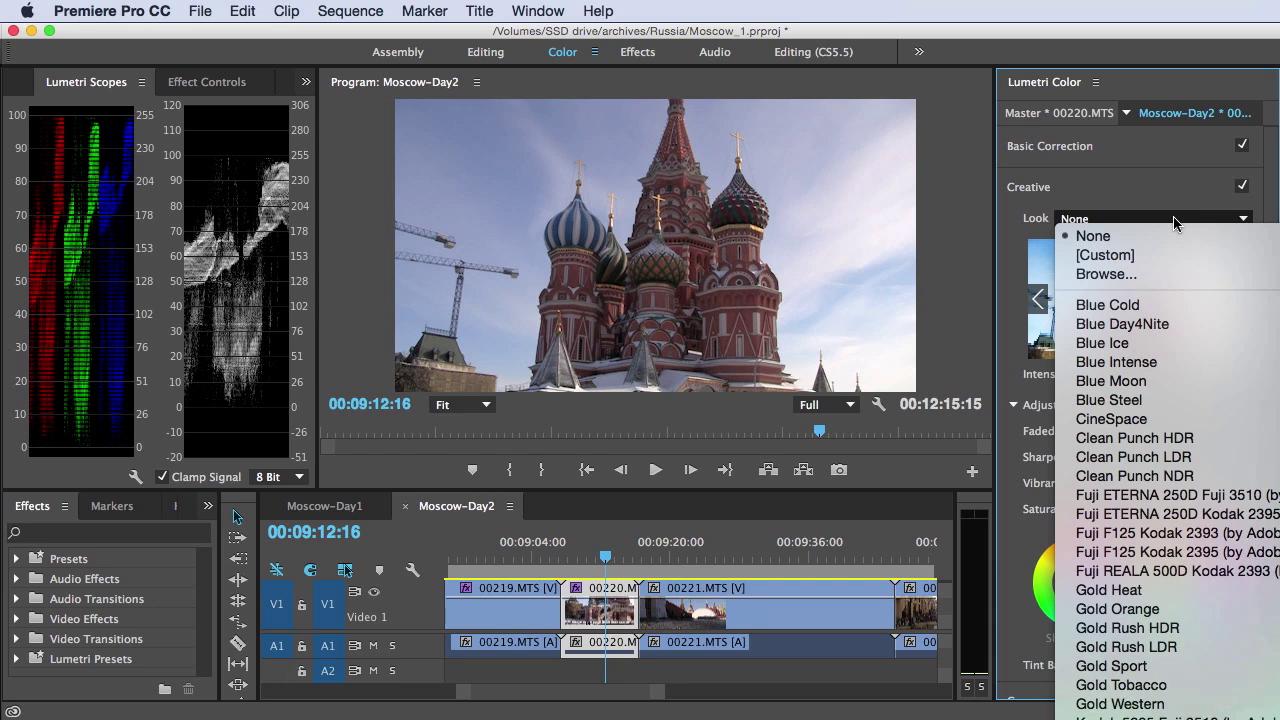
{"action": "left_click", "coordinate": [1186, 438]}
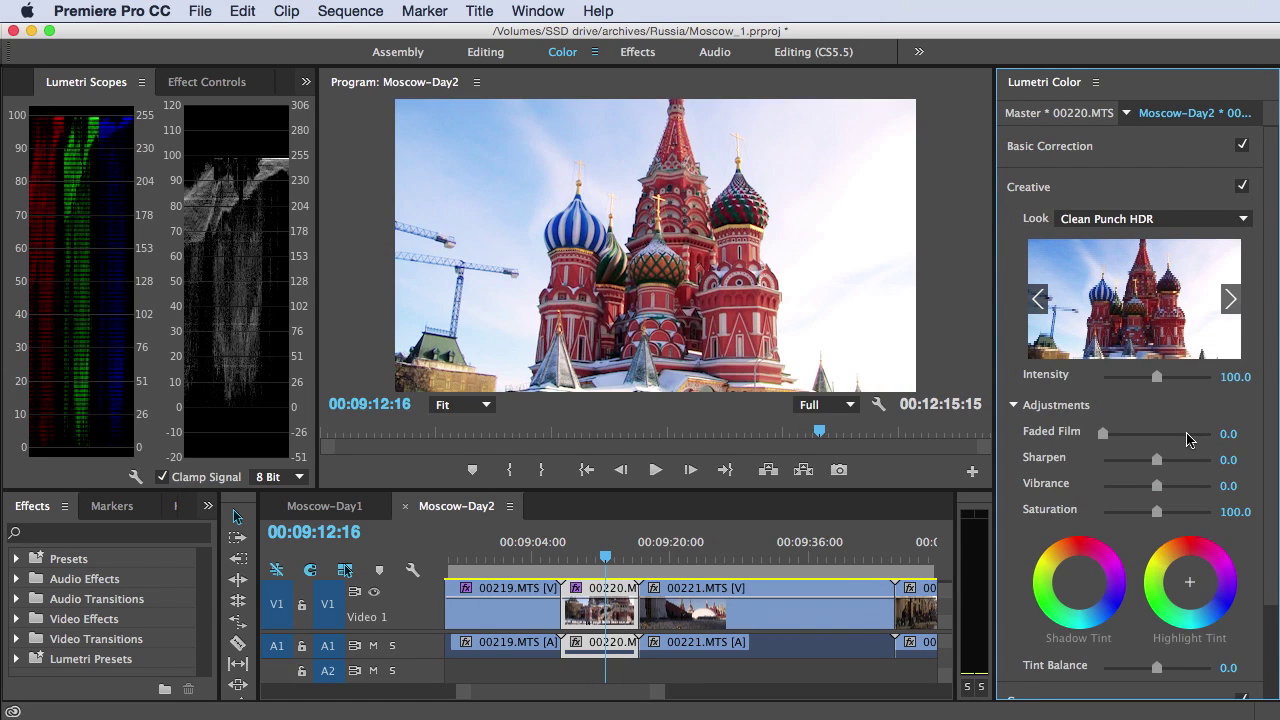
{"action": "left_click", "coordinate": [1172, 222]}
{"action": "left_click", "coordinate": [1166, 236]}
{"action": "left_click", "coordinate": [1157, 220]}
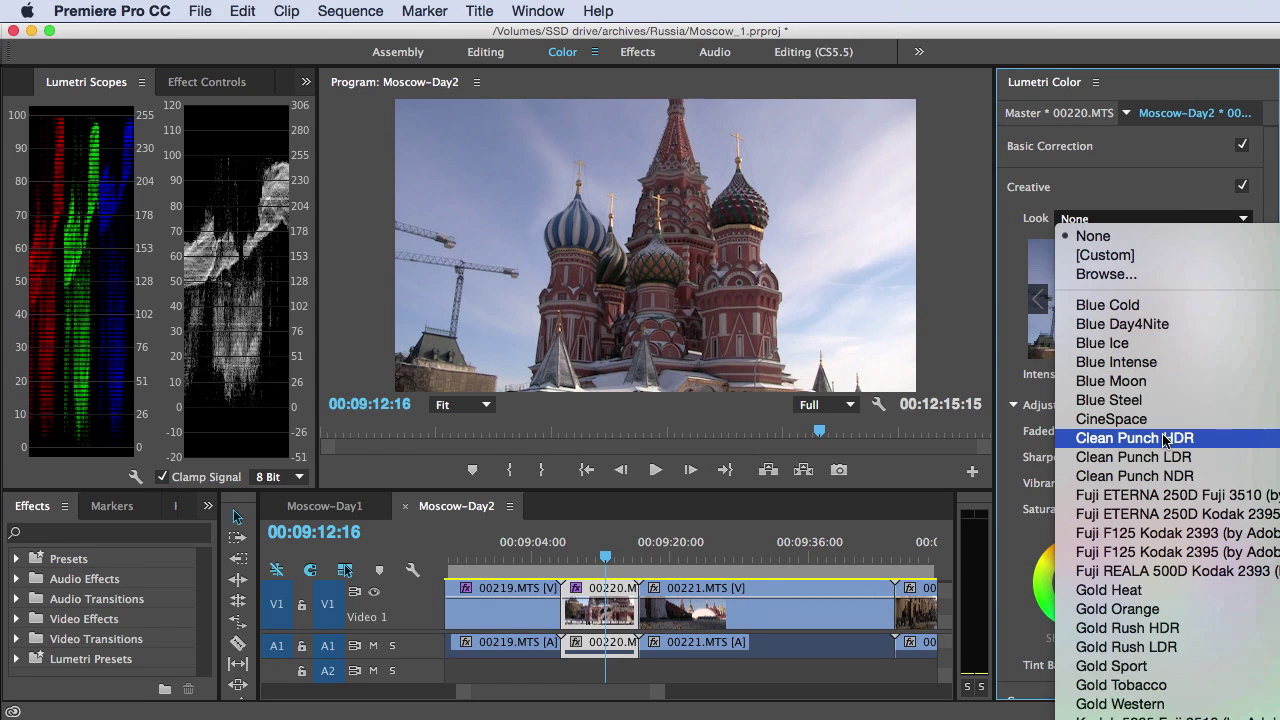
{"action": "left_click", "coordinate": [1134, 438]}
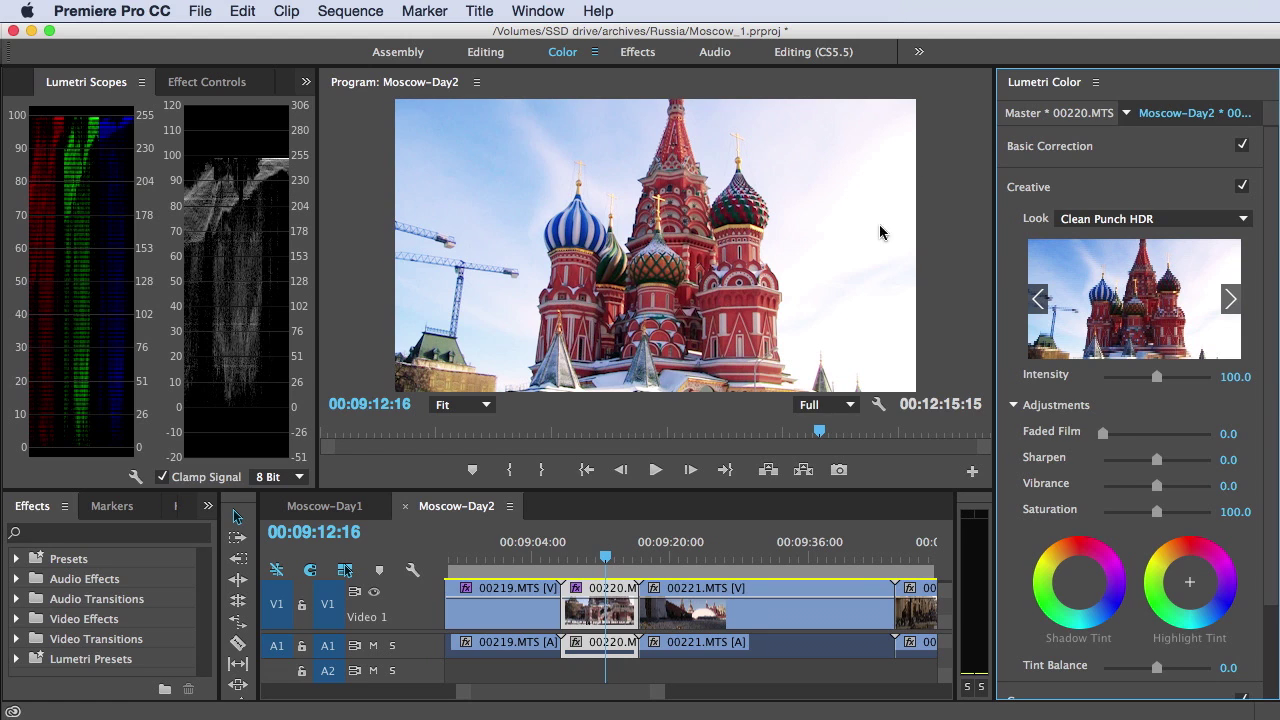
Step: Compare with no look, reapply Clean Punch HDR, and lower its intensity to 53.7
{"action": "left_click", "coordinate": [1136, 220]}
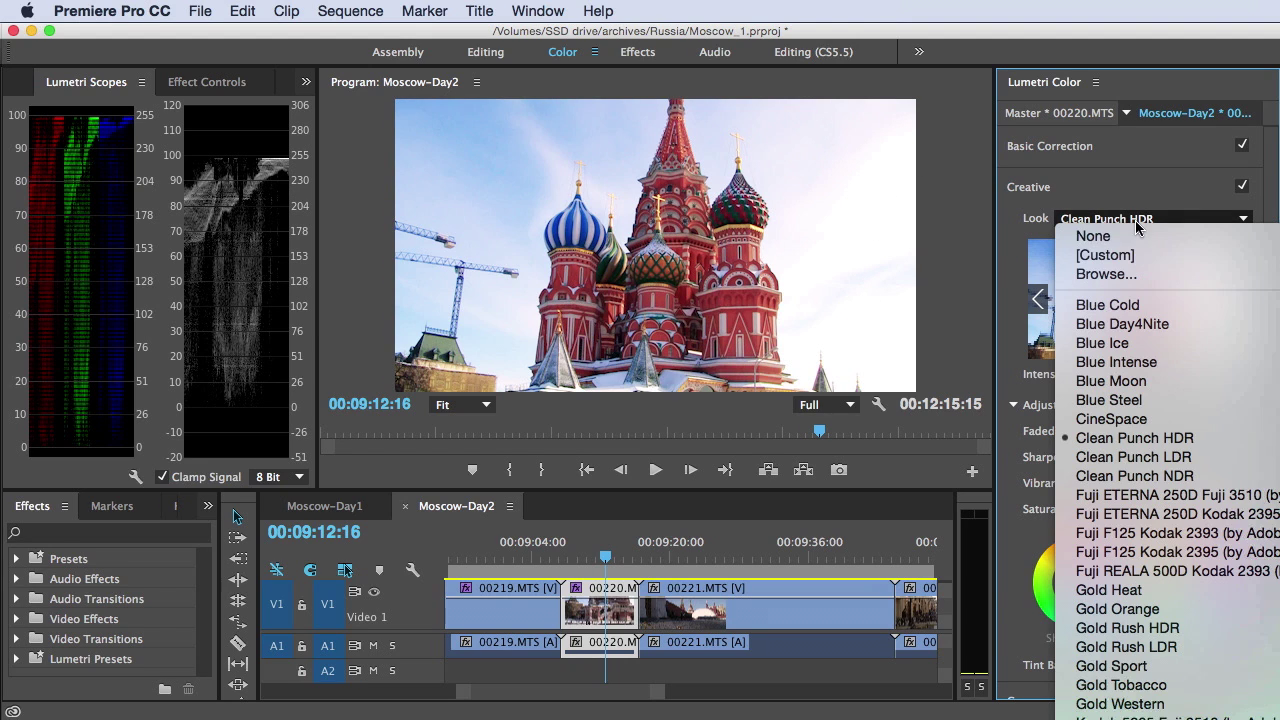
{"action": "left_click", "coordinate": [1128, 236]}
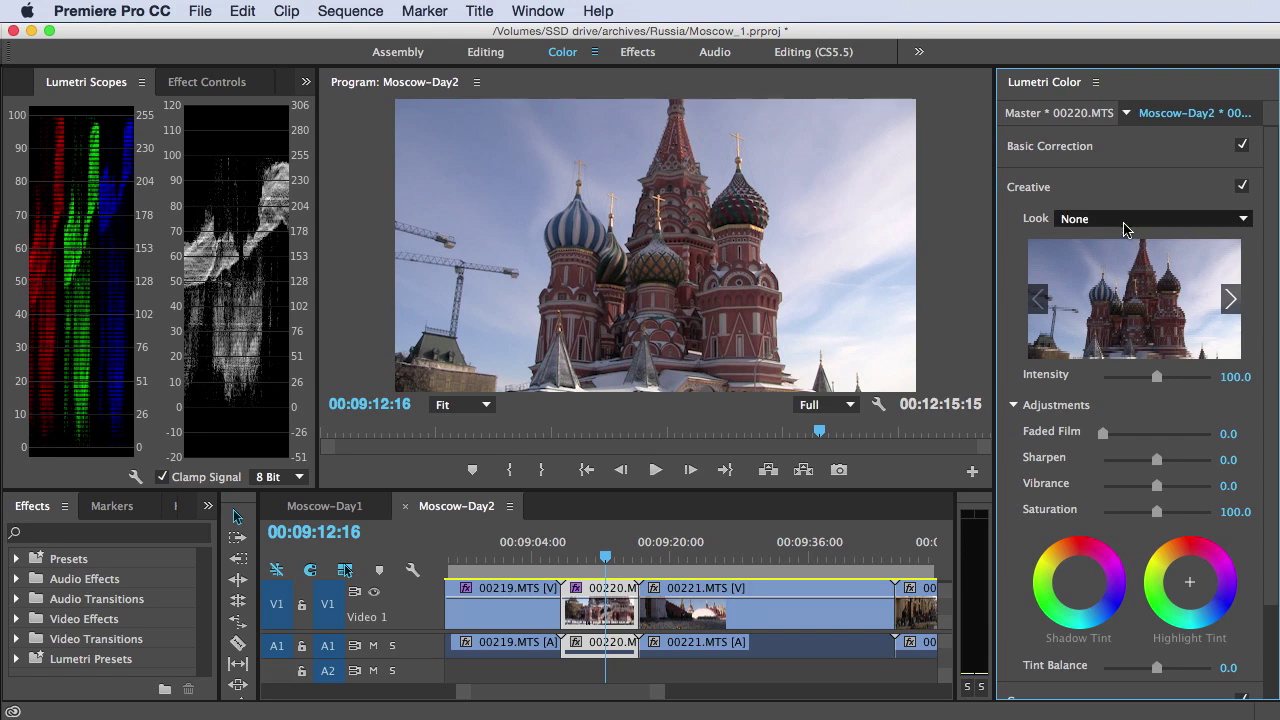
{"action": "left_click", "coordinate": [1126, 222]}
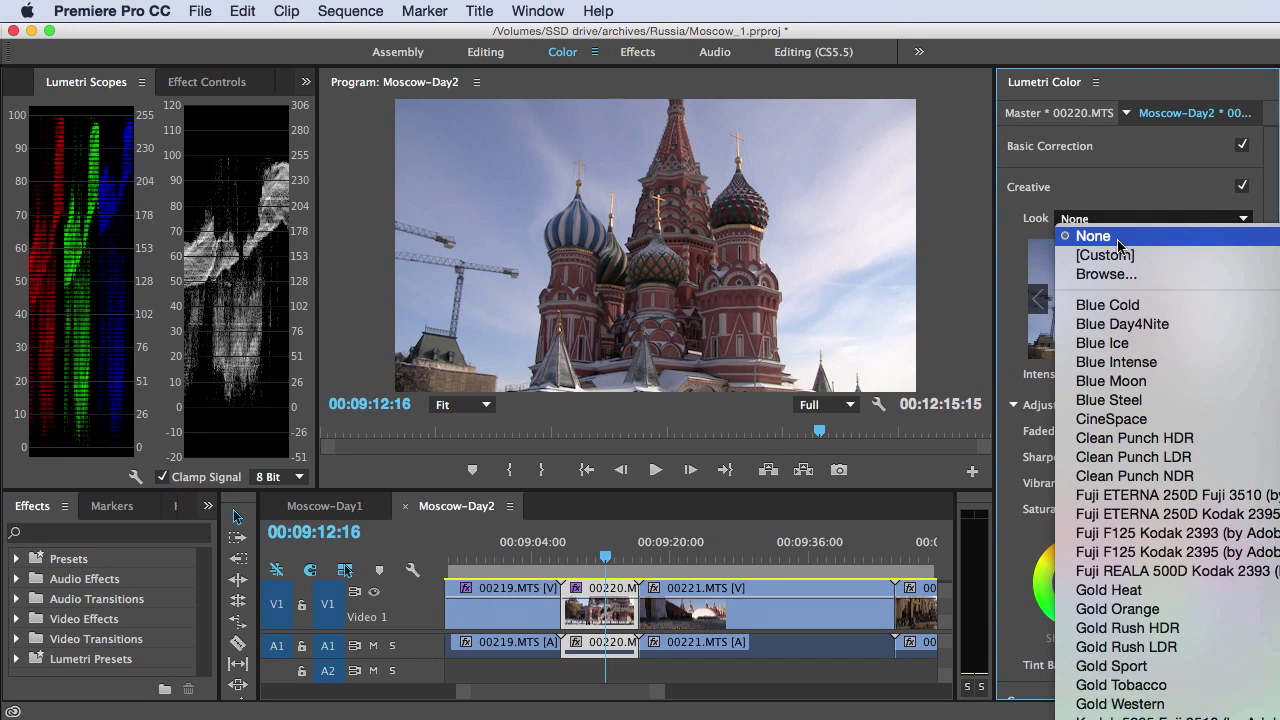
{"action": "left_click", "coordinate": [1173, 440]}
{"action": "left_click_drag", "start_coordinate": [1157, 377], "coordinate": [1135, 390]}
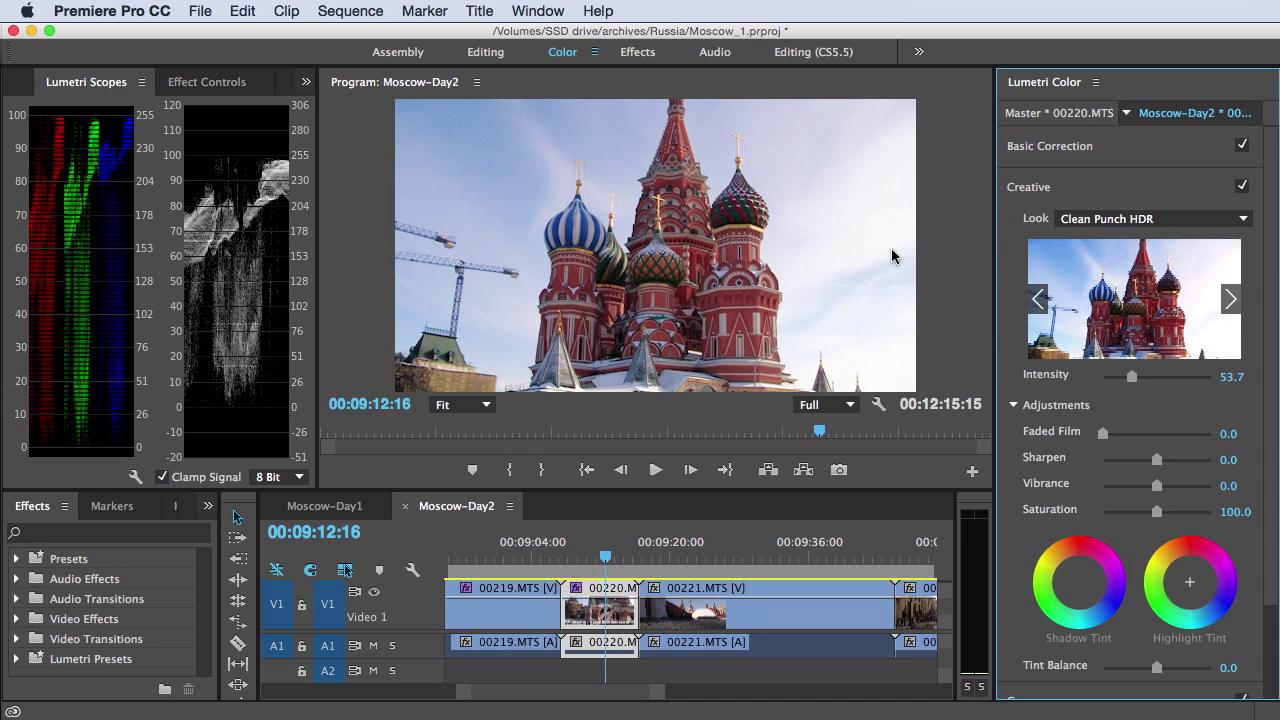
Step: Compare against None again, keep Clean Punch HDR, and expand Basic Correction
{"action": "left_click", "coordinate": [1135, 232]}
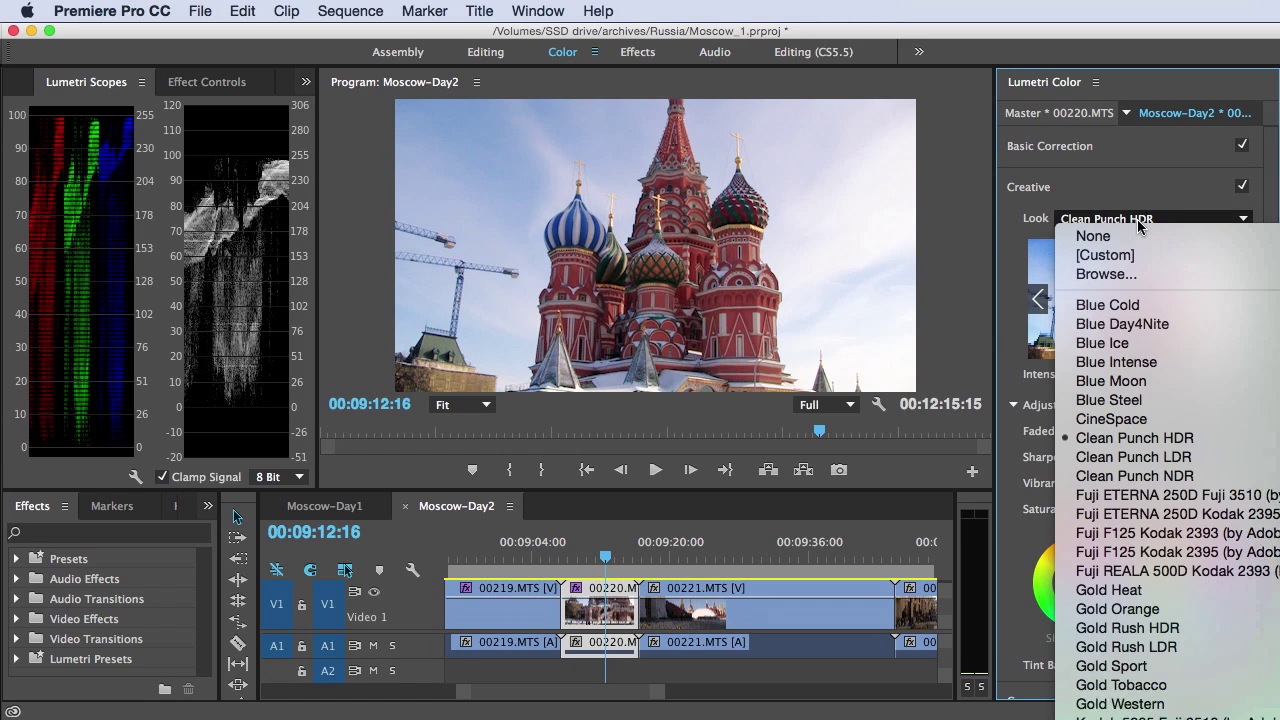
{"action": "left_click", "coordinate": [1135, 236]}
{"action": "left_click", "coordinate": [1135, 233]}
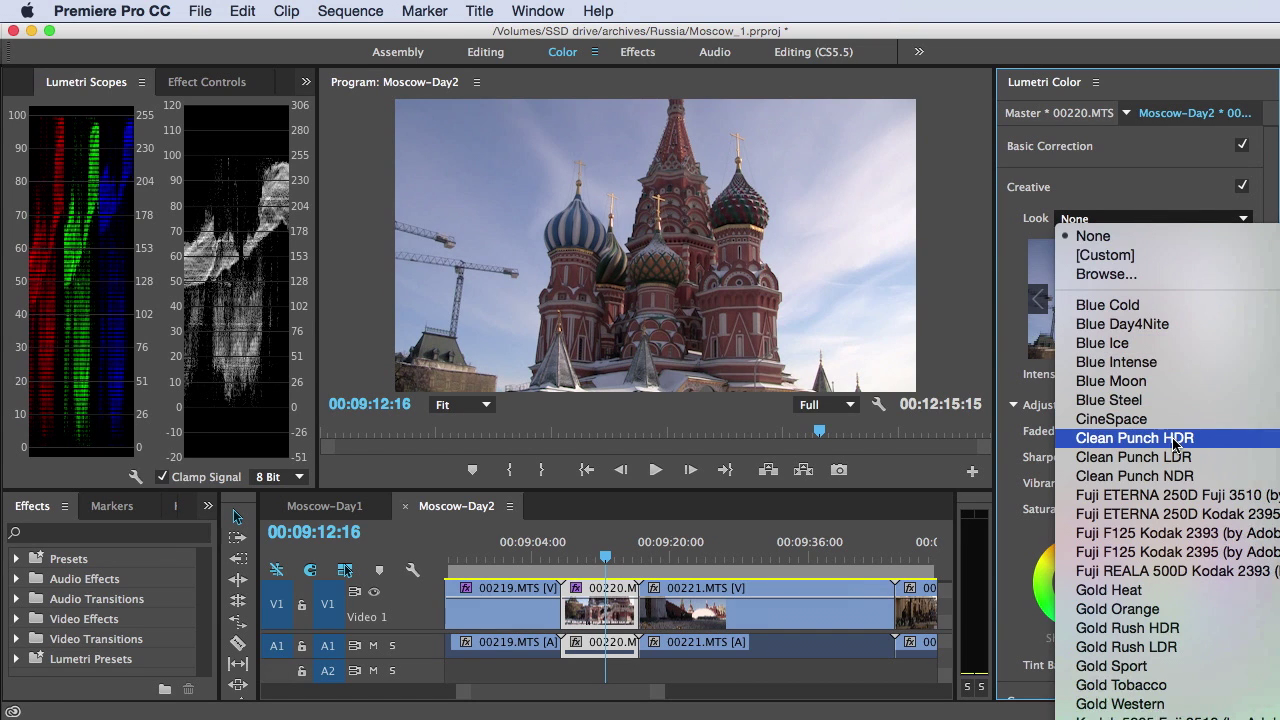
{"action": "left_click", "coordinate": [1176, 440]}
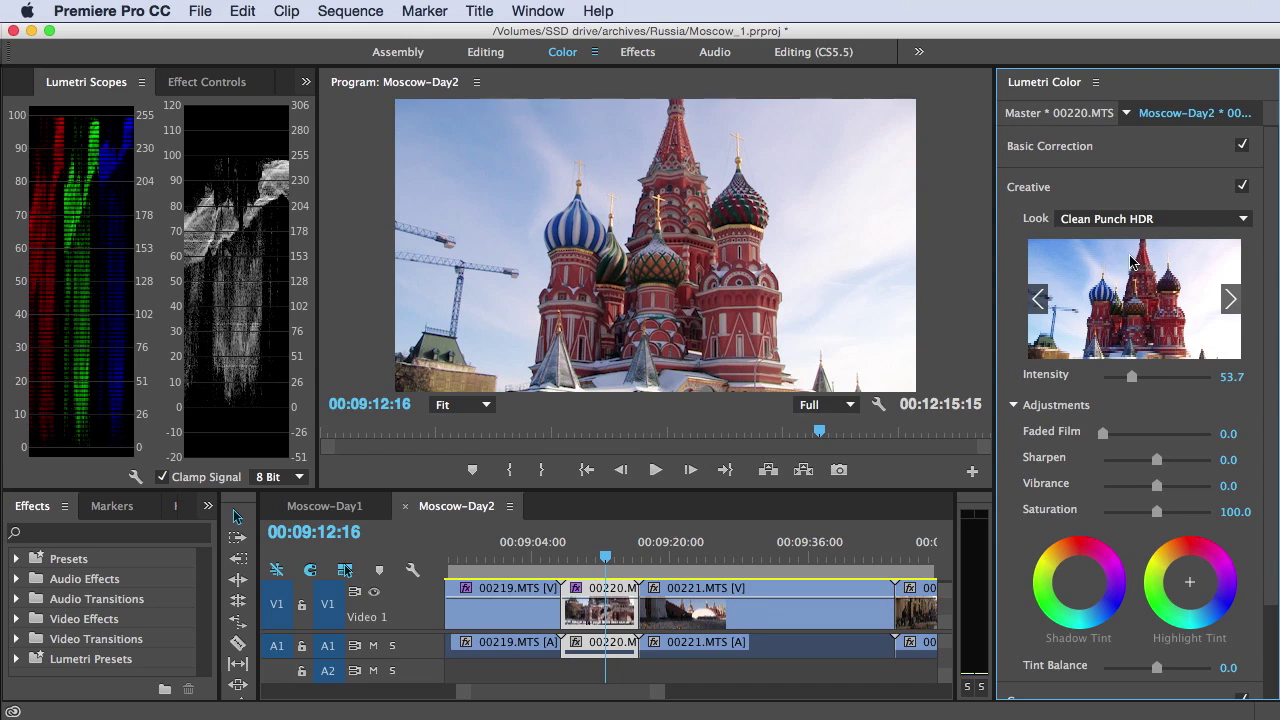
{"action": "left_click", "coordinate": [1050, 146]}
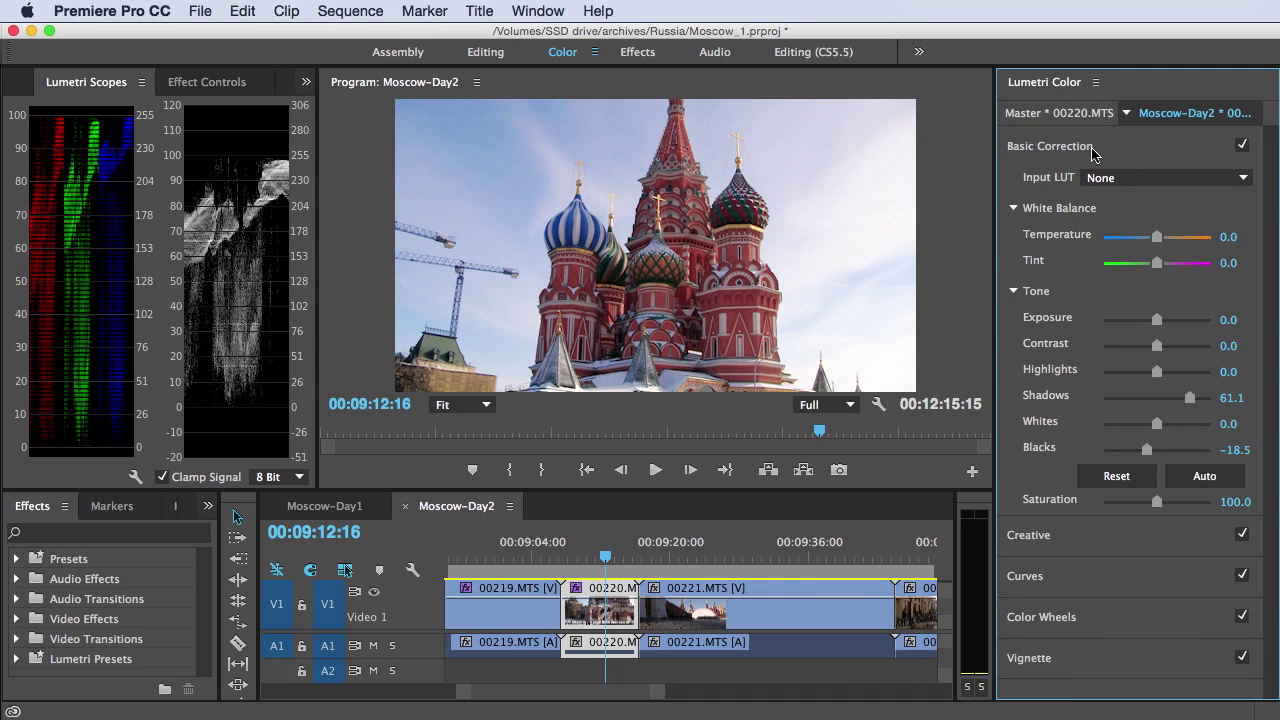
Step: Set the Creative look to None, collapse Creative, and expand the Curves section
{"action": "left_click", "coordinate": [1092, 152]}
{"action": "left_click", "coordinate": [1068, 188]}
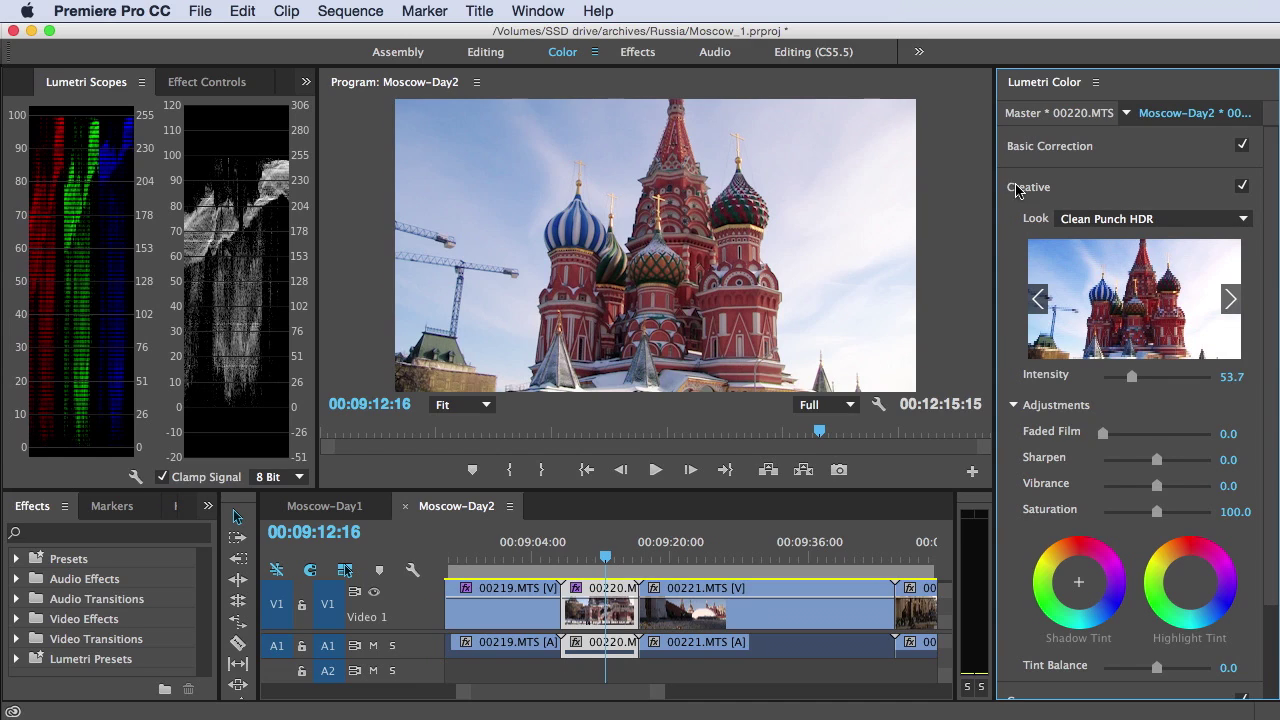
{"action": "left_click", "coordinate": [1047, 190]}
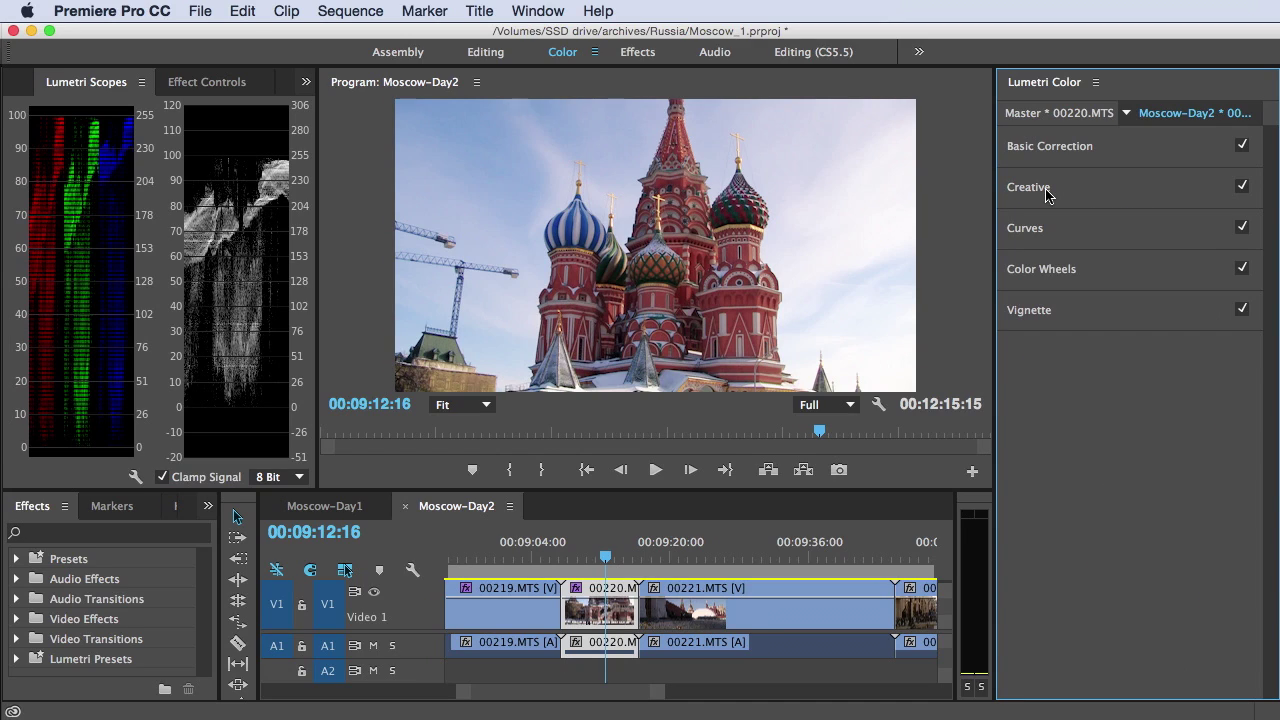
{"action": "left_click", "coordinate": [1047, 190]}
{"action": "left_click", "coordinate": [1100, 219]}
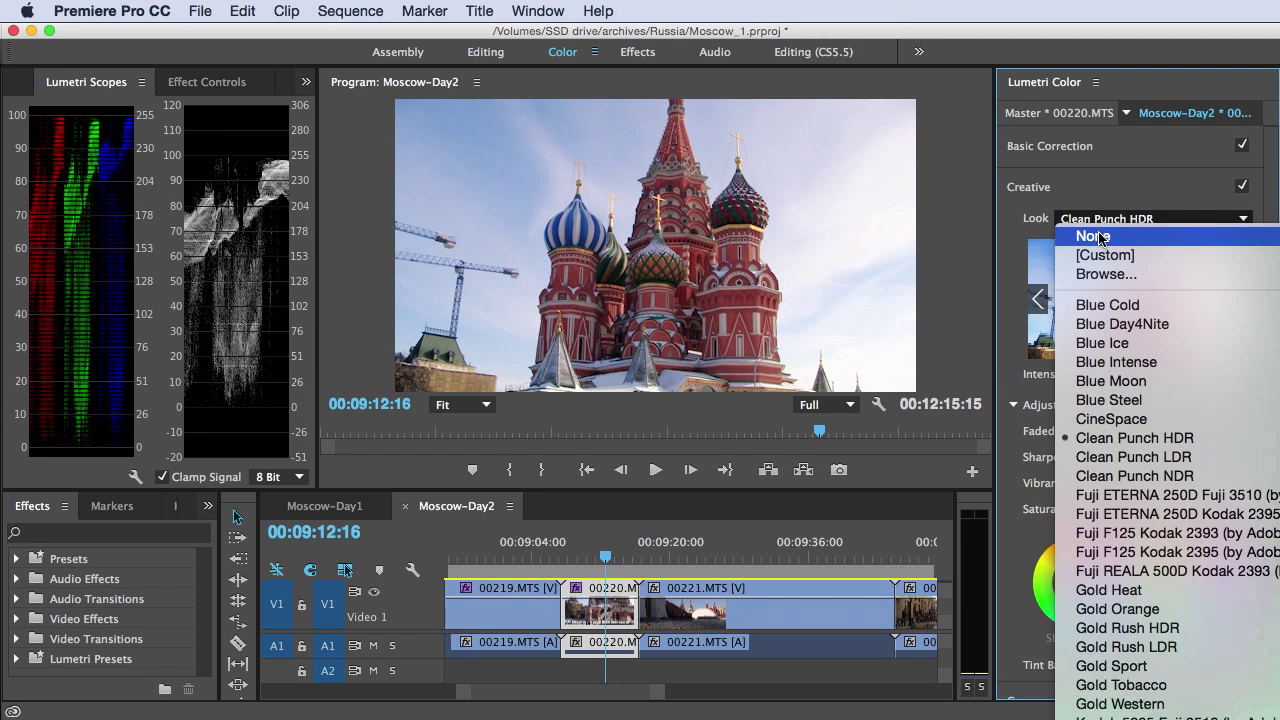
{"action": "left_click", "coordinate": [1097, 236]}
{"action": "left_click", "coordinate": [1035, 192]}
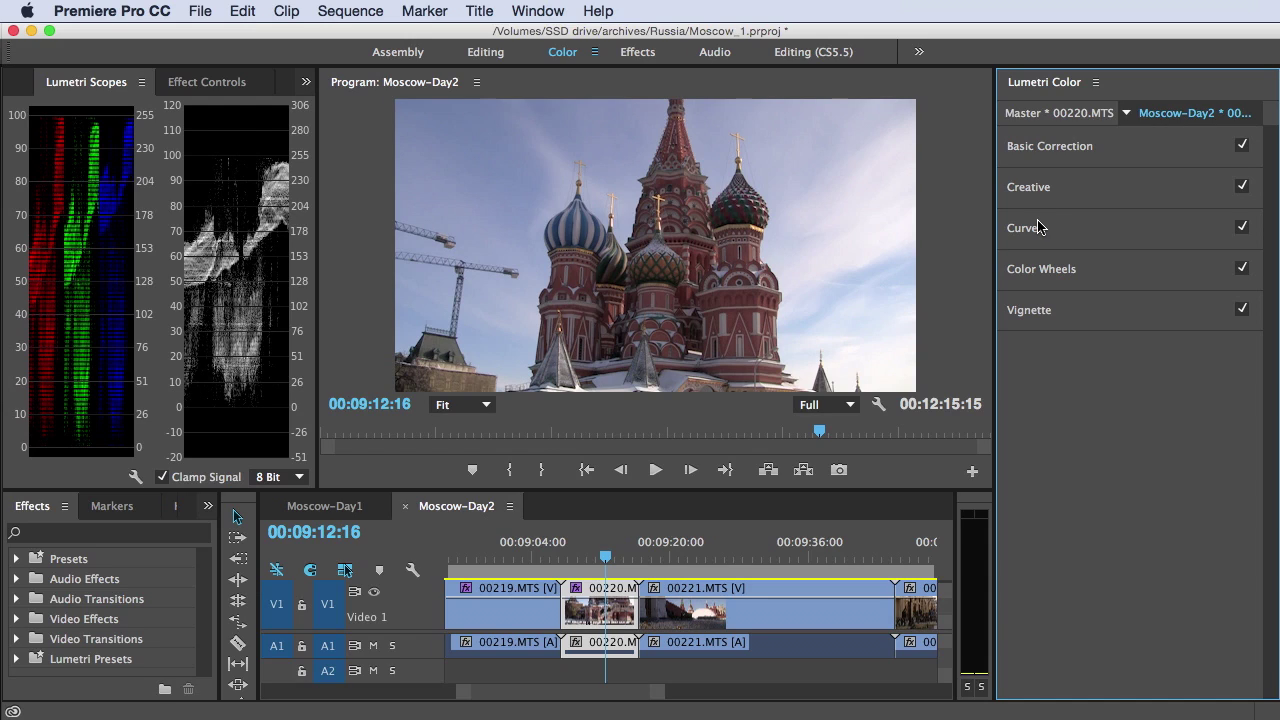
{"action": "left_click", "coordinate": [1036, 228]}
Step: Show the RGB Curves and Hue Saturation Curve in the Curves section
{"action": "left_click", "coordinate": [1036, 228]}
{"action": "left_click", "coordinate": [1036, 268]}
{"action": "left_click", "coordinate": [1029, 270]}
{"action": "left_click", "coordinate": [1042, 236]}
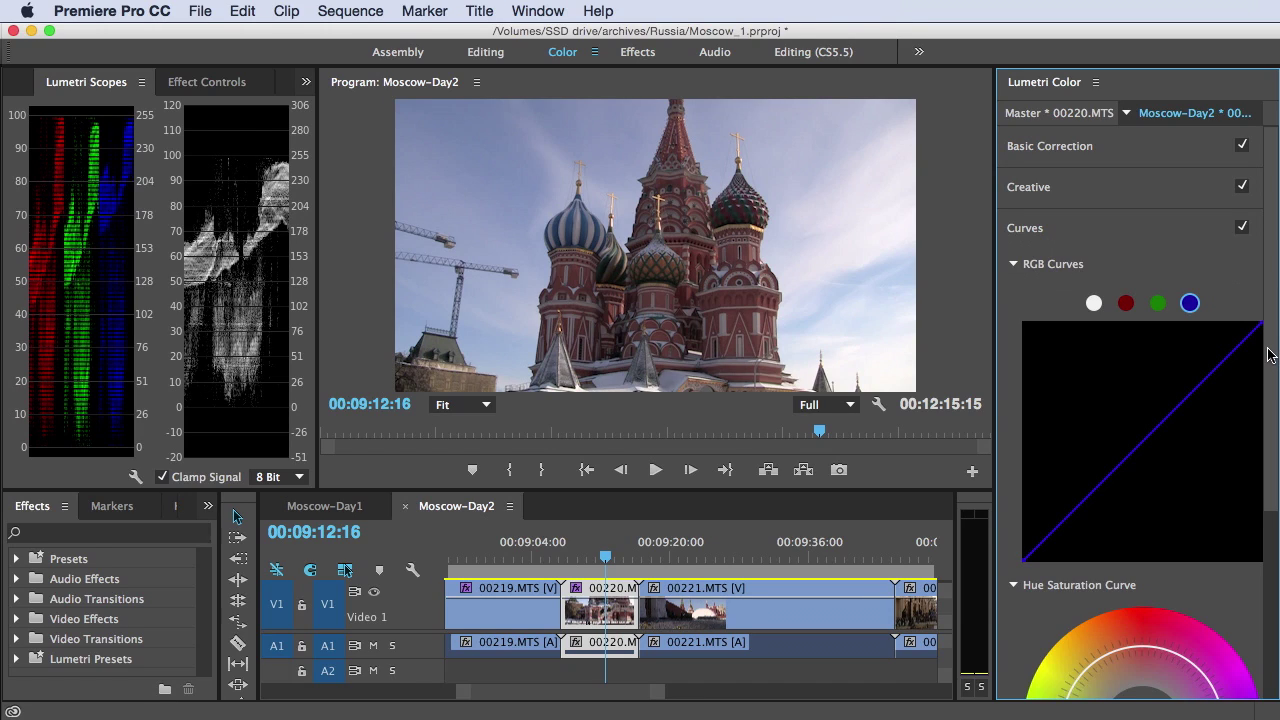
{"action": "left_click_drag", "start_coordinate": [1268, 358], "coordinate": [1271, 443]}
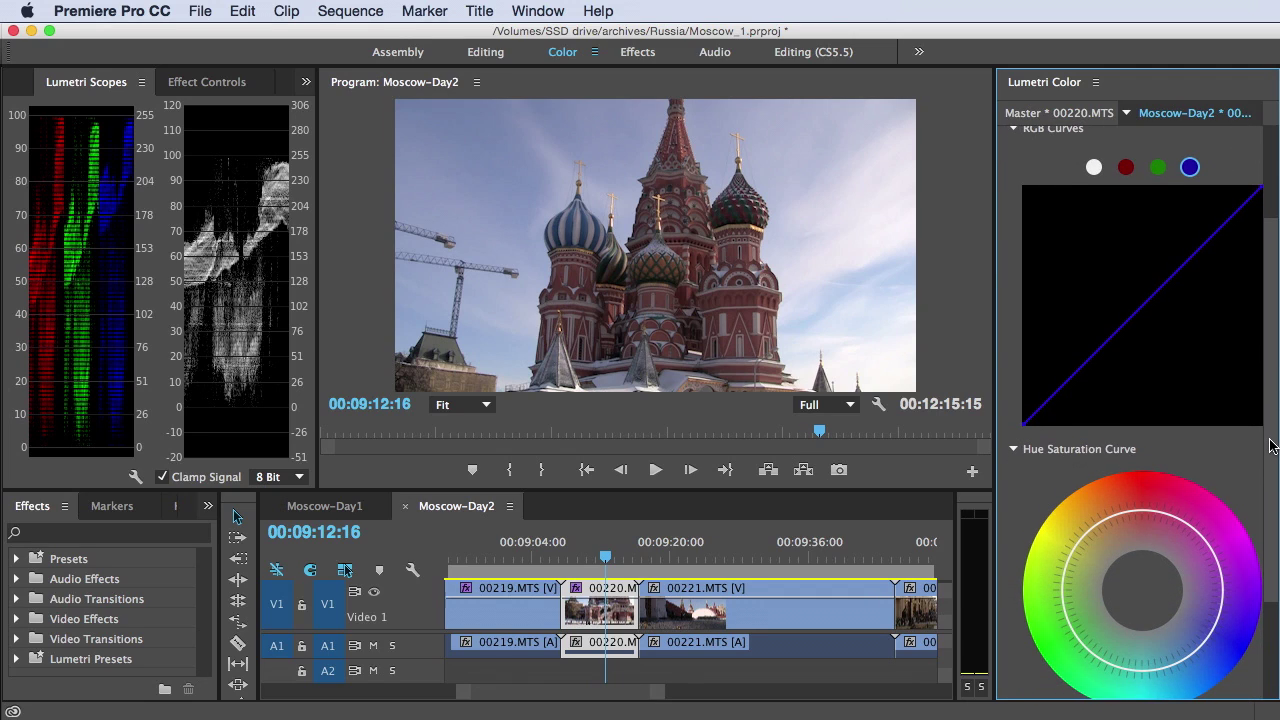
Step: Cycle the RGB curve through the luma, red, green and blue channels
{"action": "left_click", "coordinate": [1095, 168]}
{"action": "left_click", "coordinate": [1126, 168]}
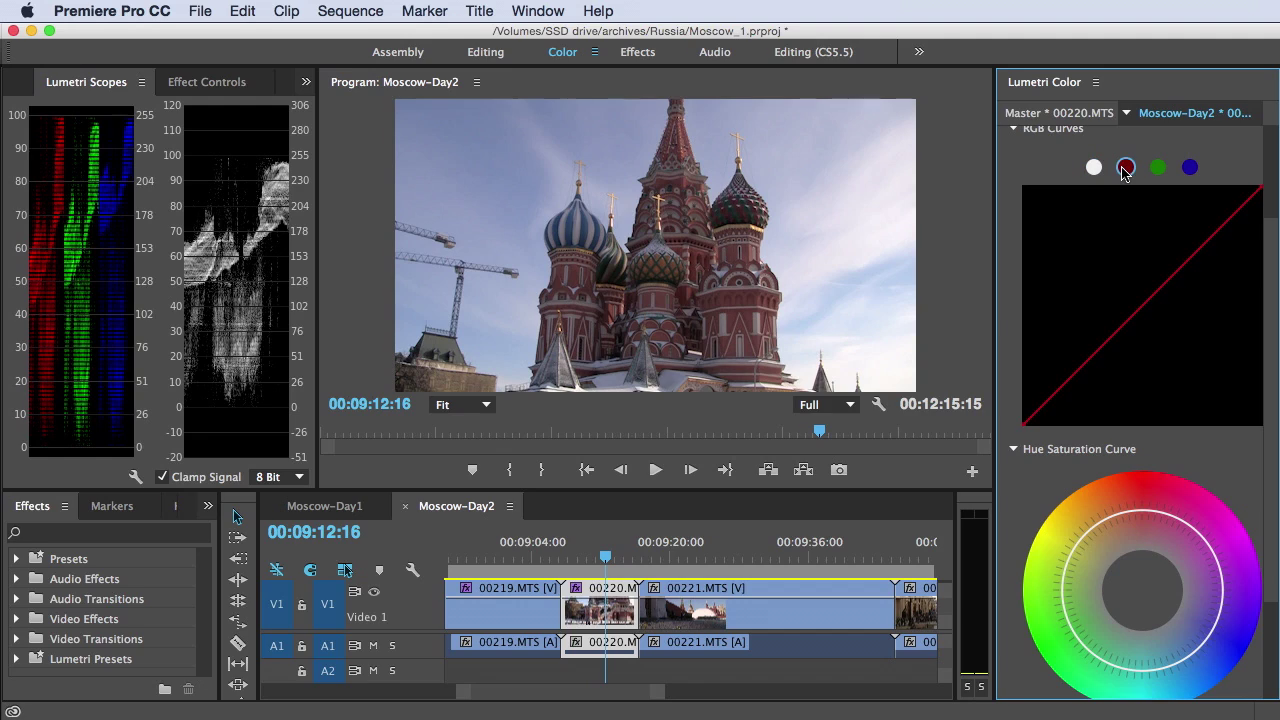
{"action": "left_click", "coordinate": [1158, 168]}
{"action": "left_click", "coordinate": [1189, 168]}
{"action": "scroll", "coordinate": [1272, 200], "scroll_direction": "up", "scroll_amount": 3}
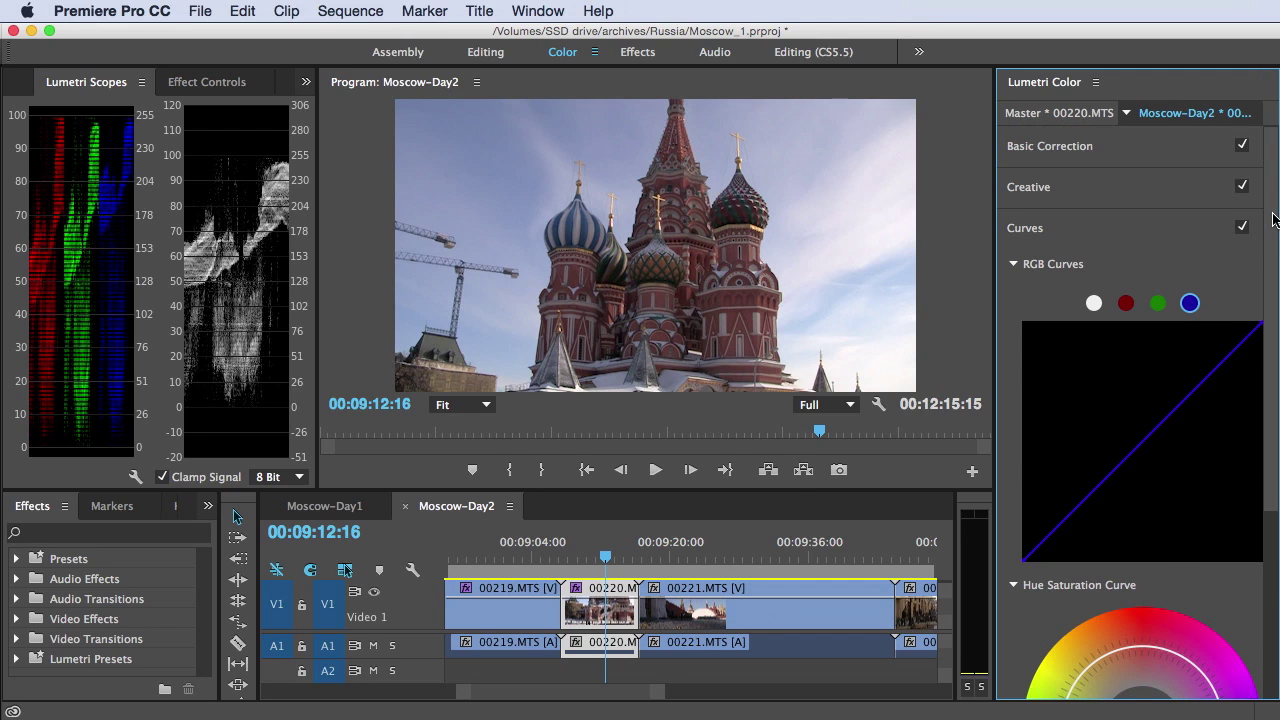
{"action": "left_click_drag", "start_coordinate": [1272, 200], "coordinate": [1277, 398]}
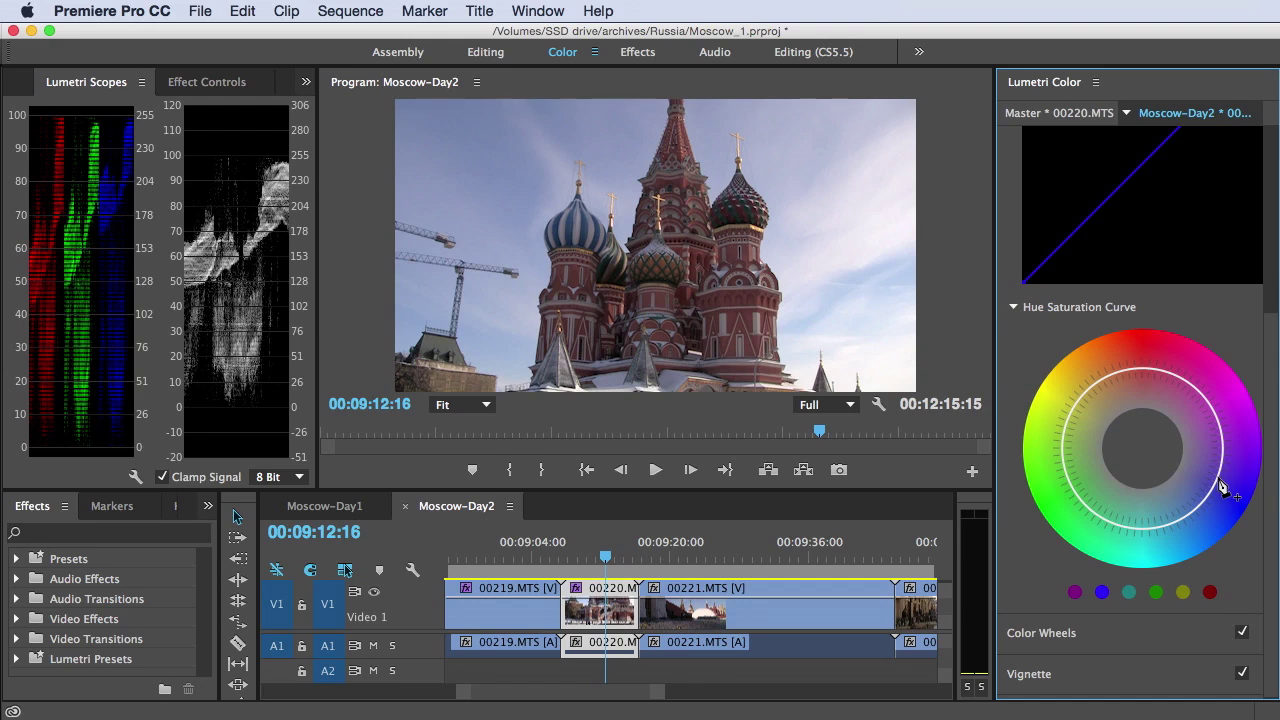
{"action": "left_click", "coordinate": [1103, 592]}
Step: Boost the blue hues' saturation on the hue saturation curve, comparing Curves off and on
{"action": "left_click_drag", "start_coordinate": [1212, 493], "coordinate": [1252, 515]}
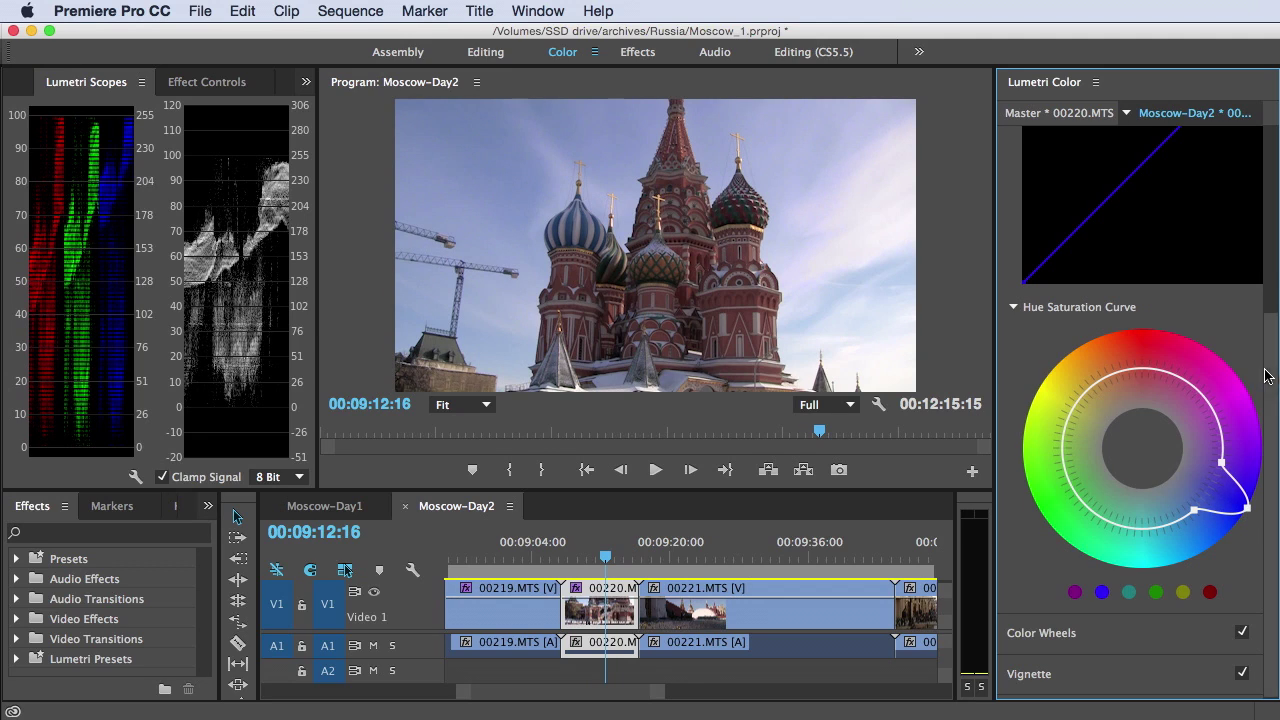
{"action": "scroll", "coordinate": [1270, 360], "scroll_direction": "up", "scroll_amount": 3}
{"action": "scroll", "coordinate": [1266, 300], "scroll_direction": "up", "scroll_amount": 4}
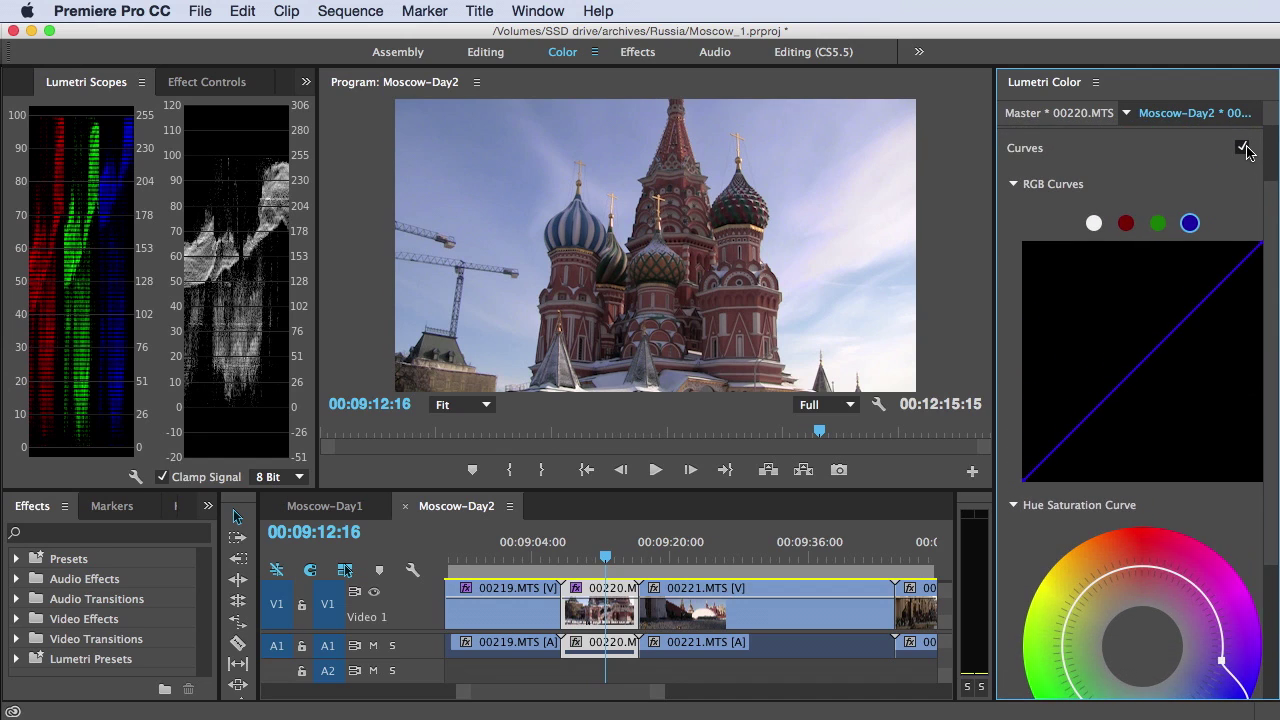
{"action": "left_click", "coordinate": [1242, 148]}
{"action": "left_click", "coordinate": [1242, 148]}
Step: Add a point and fine-tune the upper and lower points of the blue adjustment
{"action": "scroll", "coordinate": [1275, 399], "scroll_direction": "down", "scroll_amount": 2}
{"action": "scroll", "coordinate": [1275, 399], "scroll_direction": "down", "scroll_amount": 4}
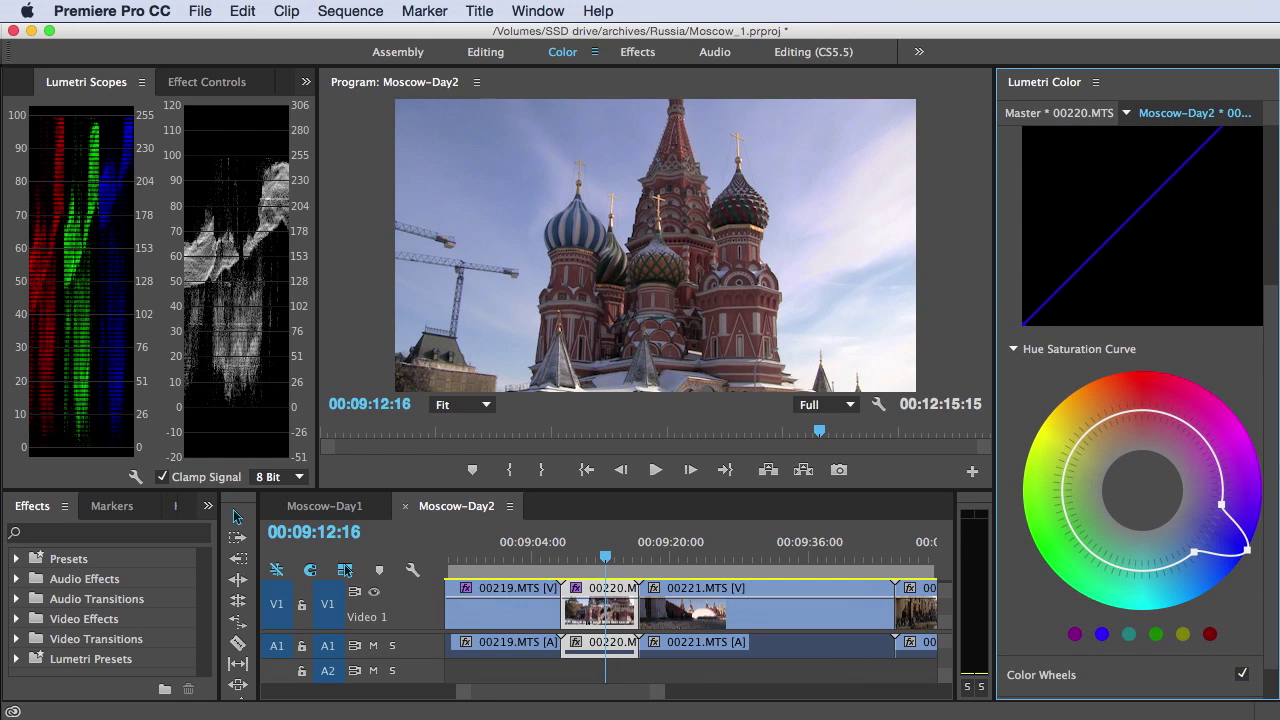
{"action": "left_click_drag", "start_coordinate": [1204, 556], "coordinate": [1216, 579]}
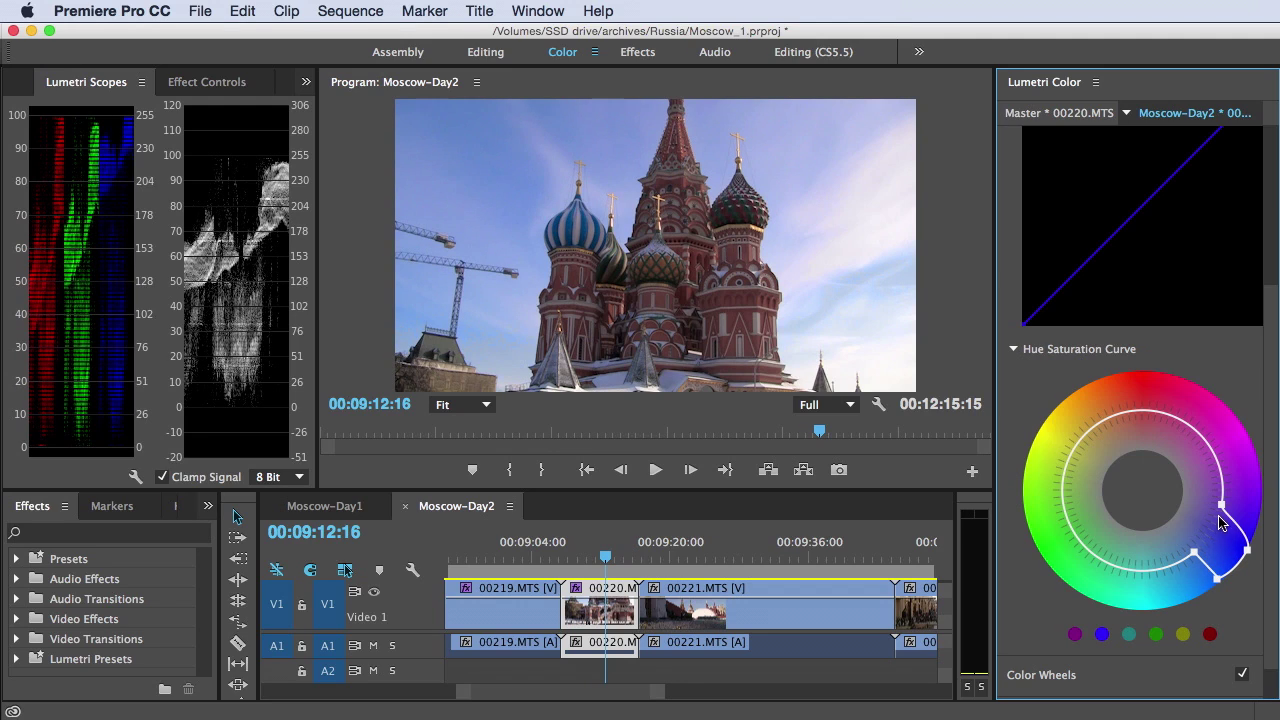
{"action": "left_click_drag", "start_coordinate": [1221, 506], "coordinate": [1224, 496]}
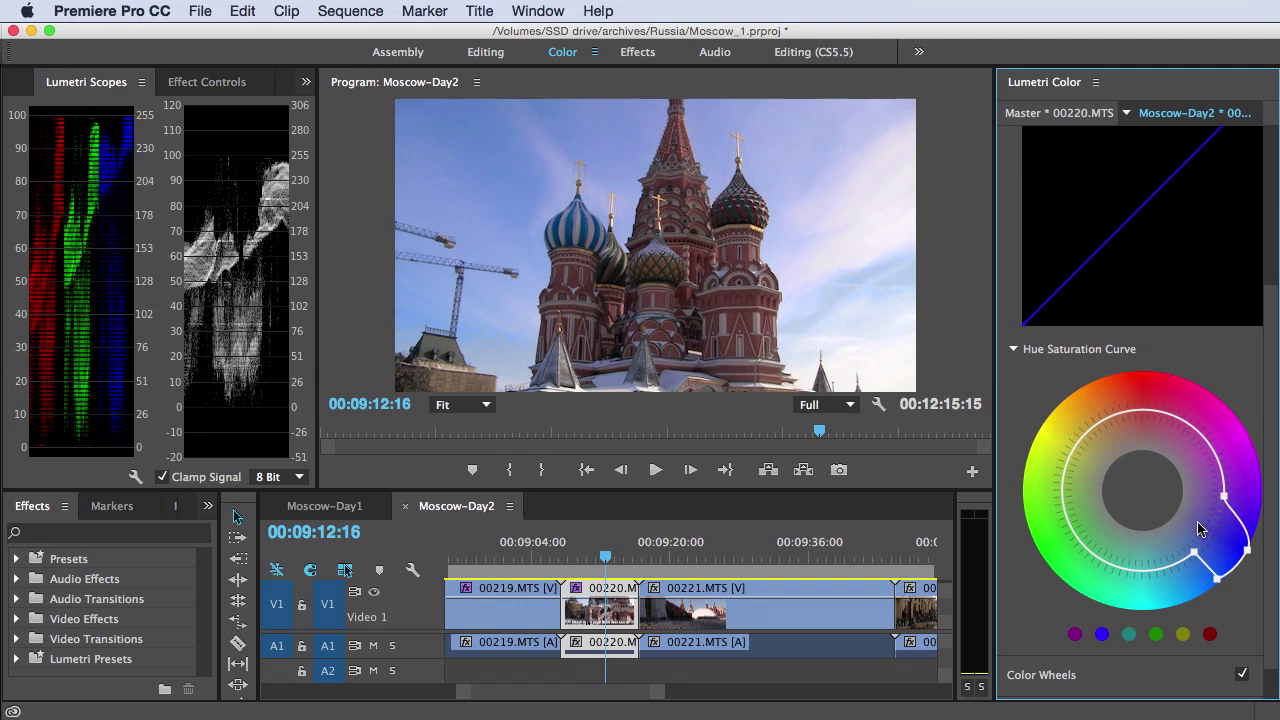
{"action": "left_click_drag", "start_coordinate": [1195, 551], "coordinate": [1182, 561]}
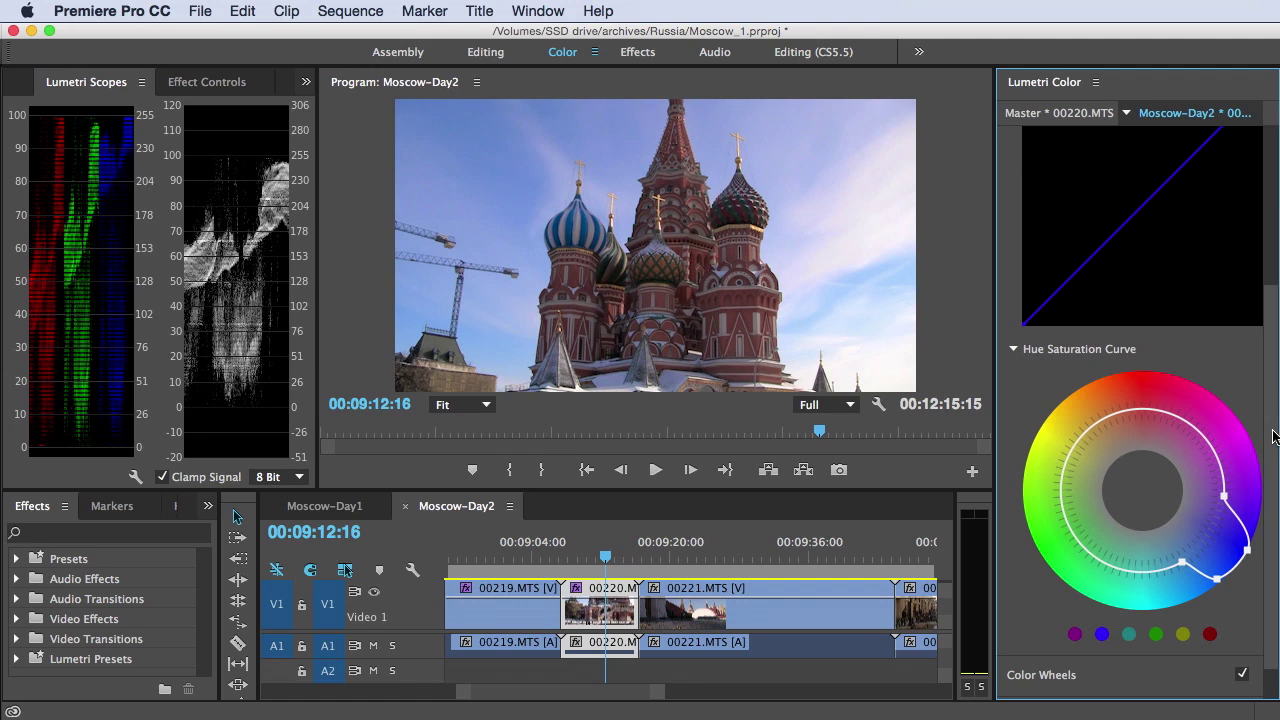
{"action": "scroll", "coordinate": [1257, 314], "scroll_direction": "up", "scroll_amount": 5}
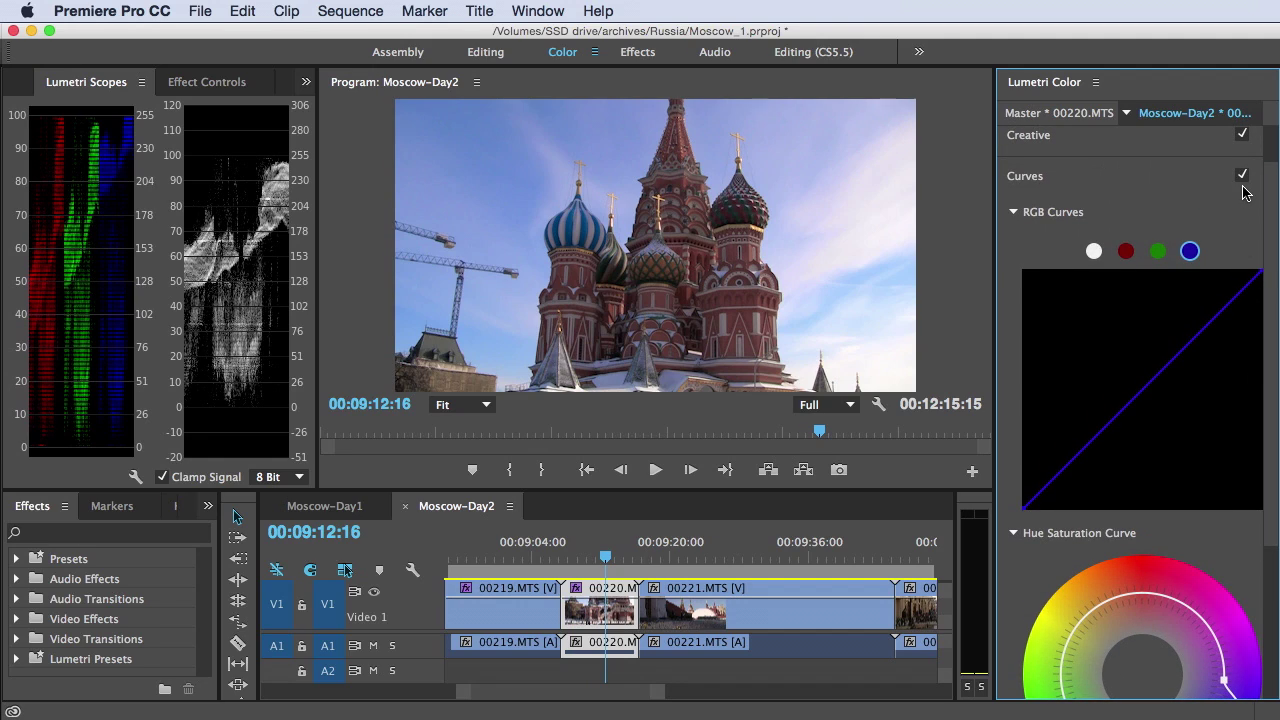
{"action": "left_click", "coordinate": [1245, 188]}
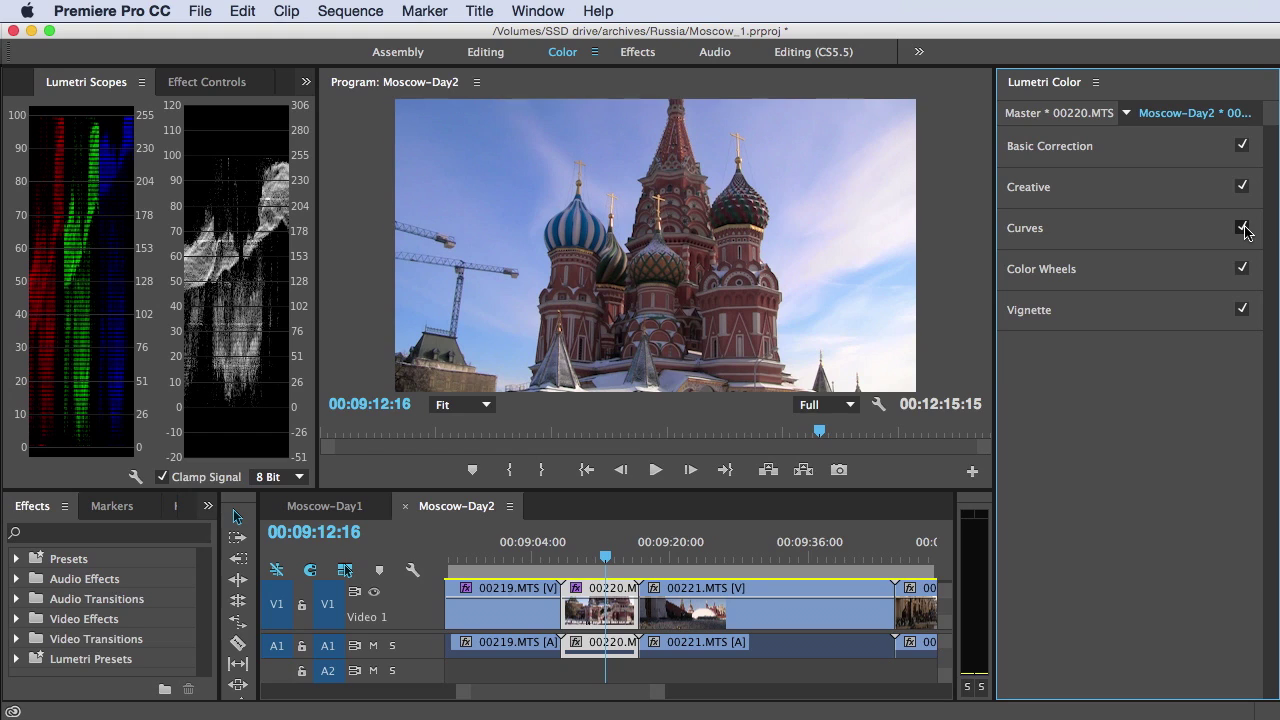
{"action": "left_click", "coordinate": [1179, 235]}
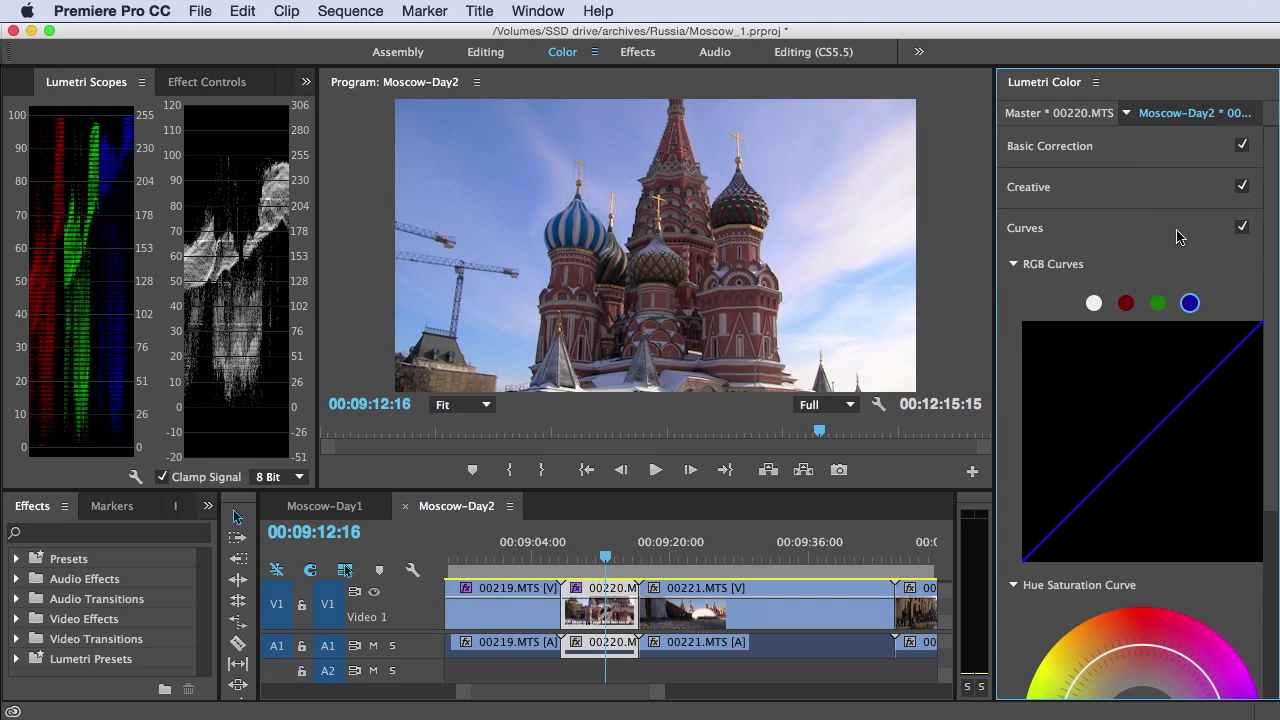
{"action": "left_click_drag", "start_coordinate": [1272, 320], "coordinate": [1277, 497]}
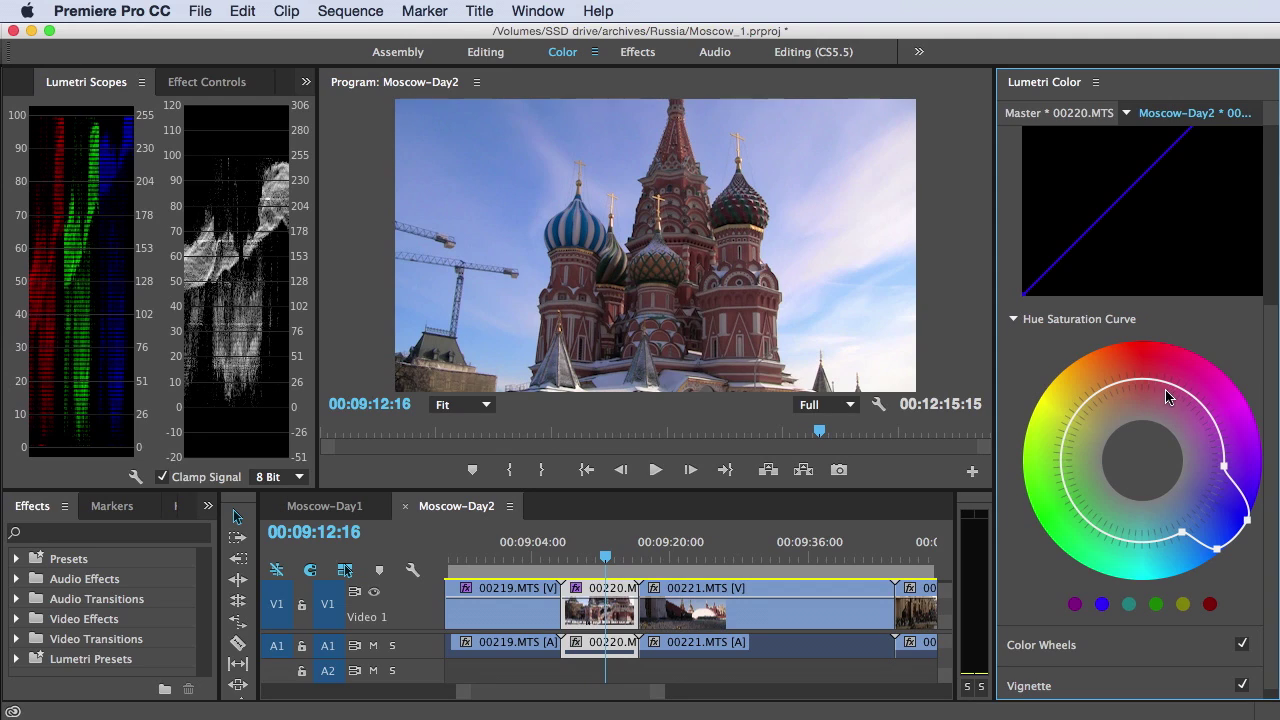
Step: Add red-hue points on the Hue Saturation Curve, boost their saturation, then switch Curves off to compare
{"action": "left_click", "coordinate": [1209, 604]}
{"action": "left_click_drag", "start_coordinate": [1170, 383], "coordinate": [1099, 392]}
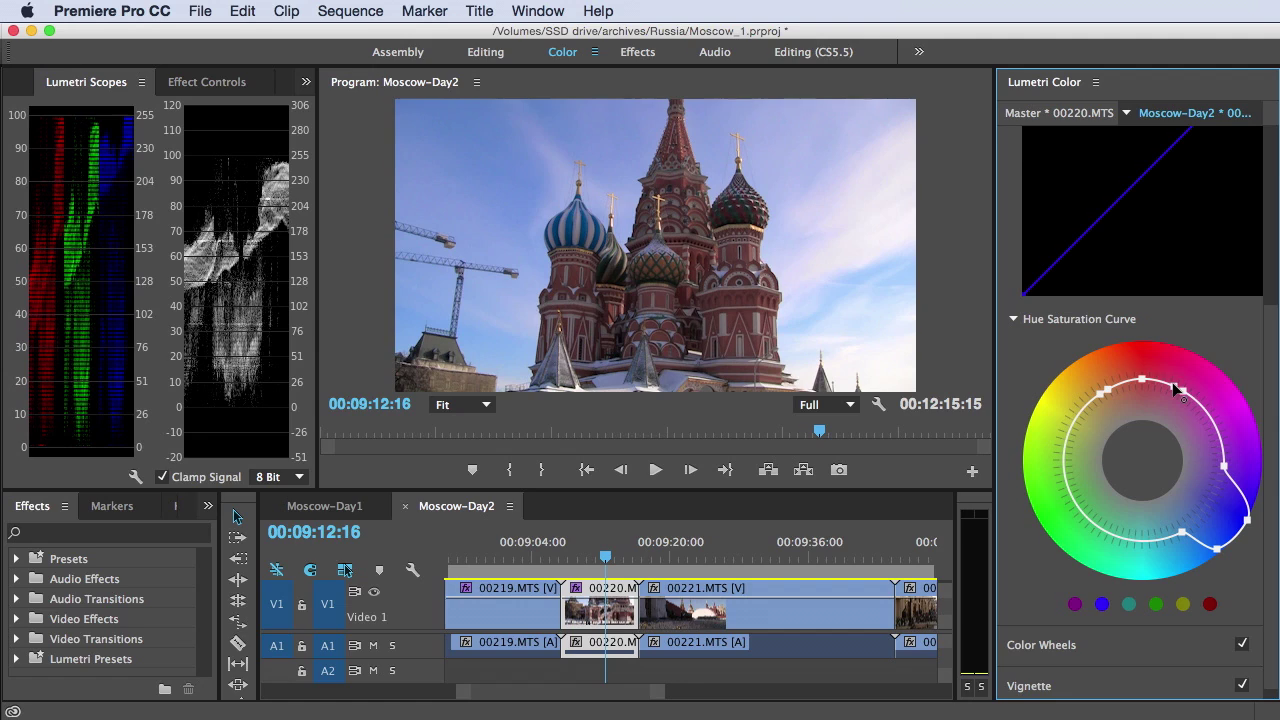
{"action": "left_click_drag", "start_coordinate": [1170, 385], "coordinate": [1138, 344]}
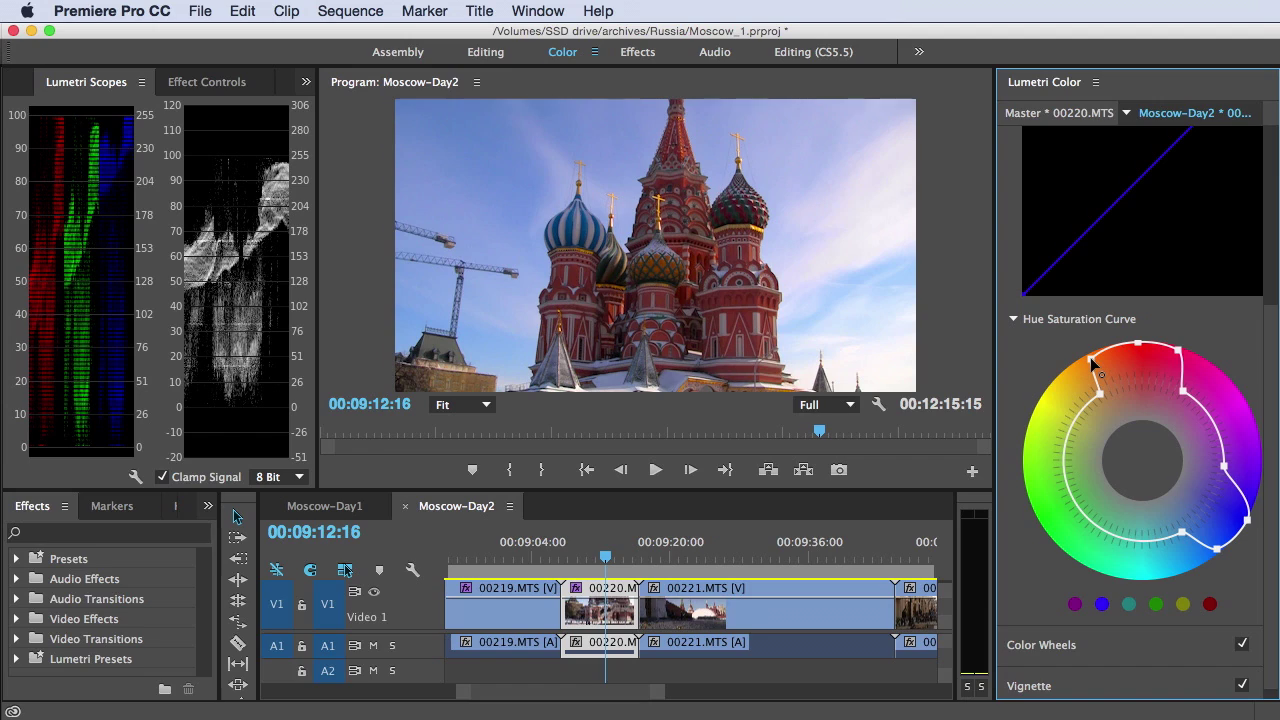
{"action": "left_click_drag", "start_coordinate": [1092, 364], "coordinate": [1096, 367]}
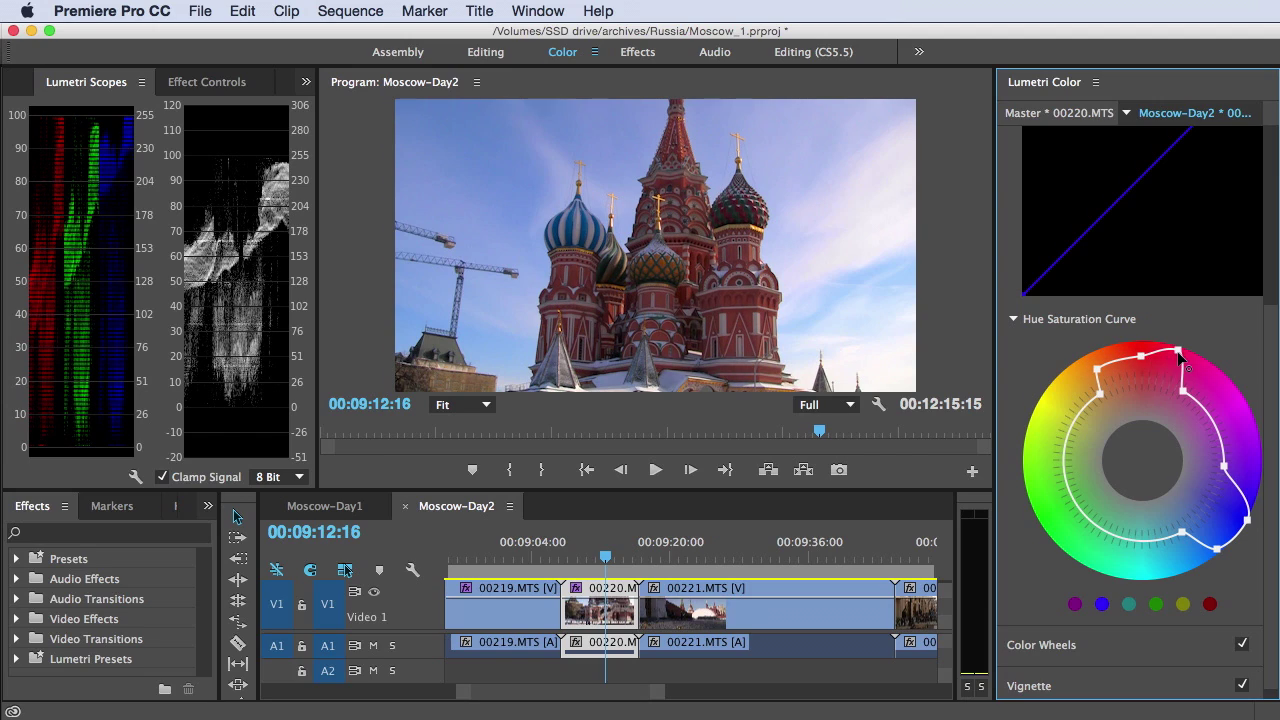
{"action": "left_click_drag", "start_coordinate": [1178, 352], "coordinate": [1173, 366]}
{"action": "left_click_drag", "start_coordinate": [1268, 364], "coordinate": [1267, 205]}
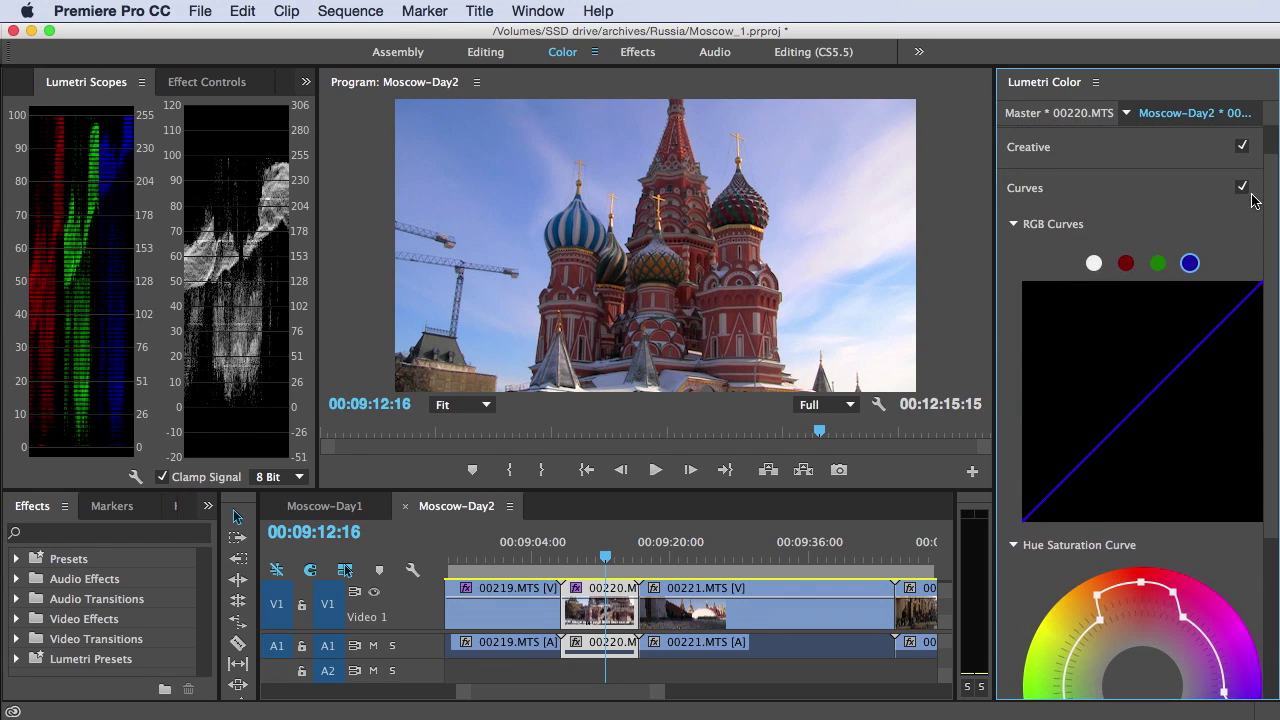
{"action": "left_click", "coordinate": [1242, 188]}
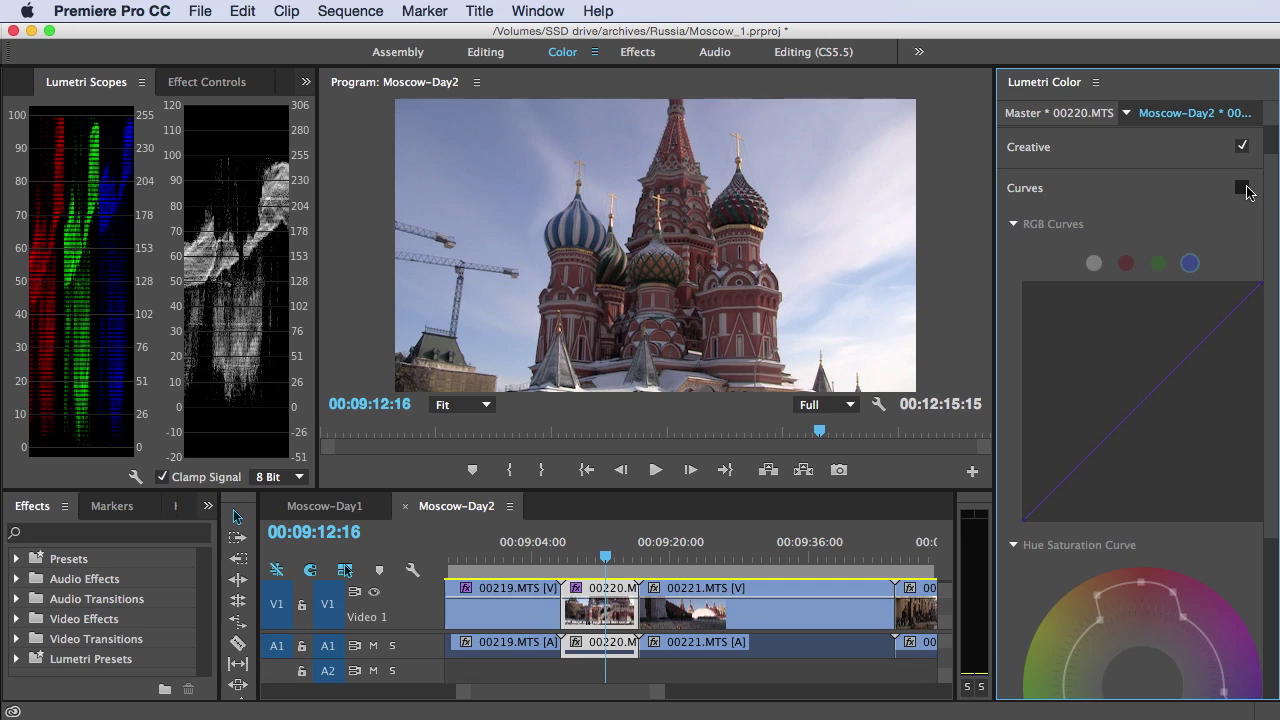
Step: Switch Curves back on for clip 00220.MTS and collapse the Curves section
{"action": "left_click", "coordinate": [1242, 188]}
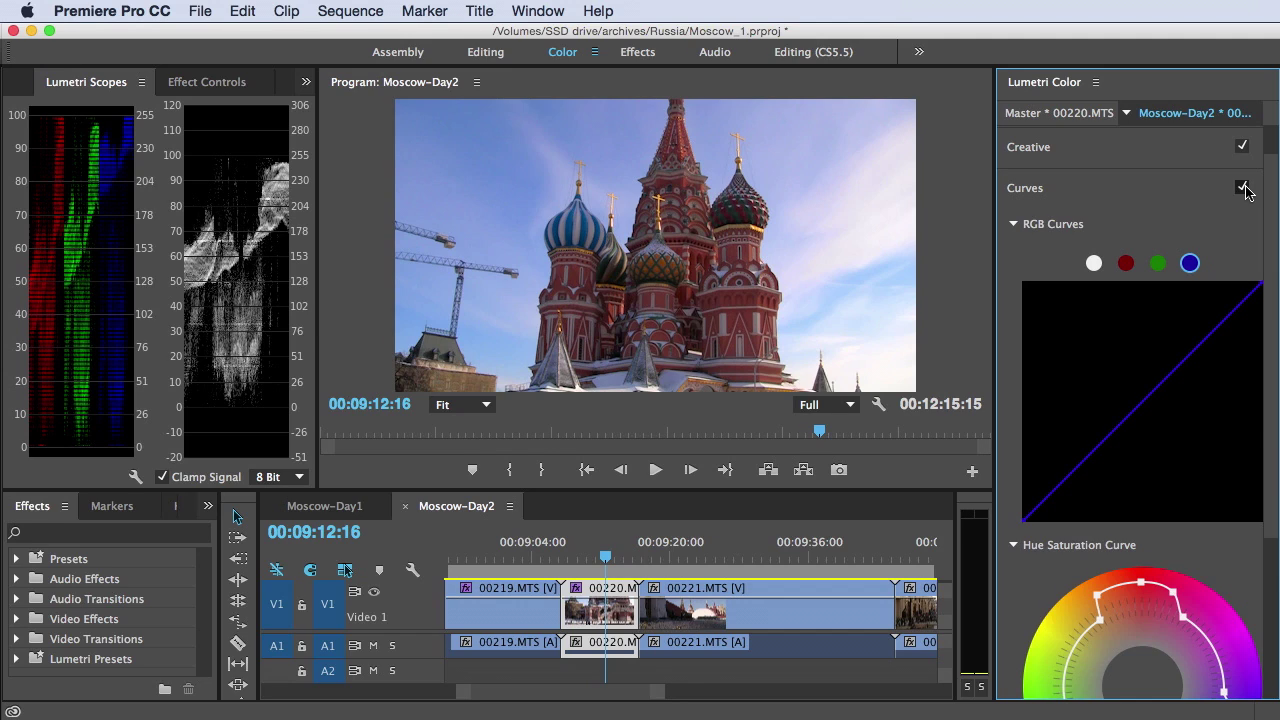
{"action": "scroll", "coordinate": [1262, 205], "scroll_direction": "down", "scroll_amount": 2}
{"action": "scroll", "coordinate": [1266, 208], "scroll_direction": "up", "scroll_amount": 2}
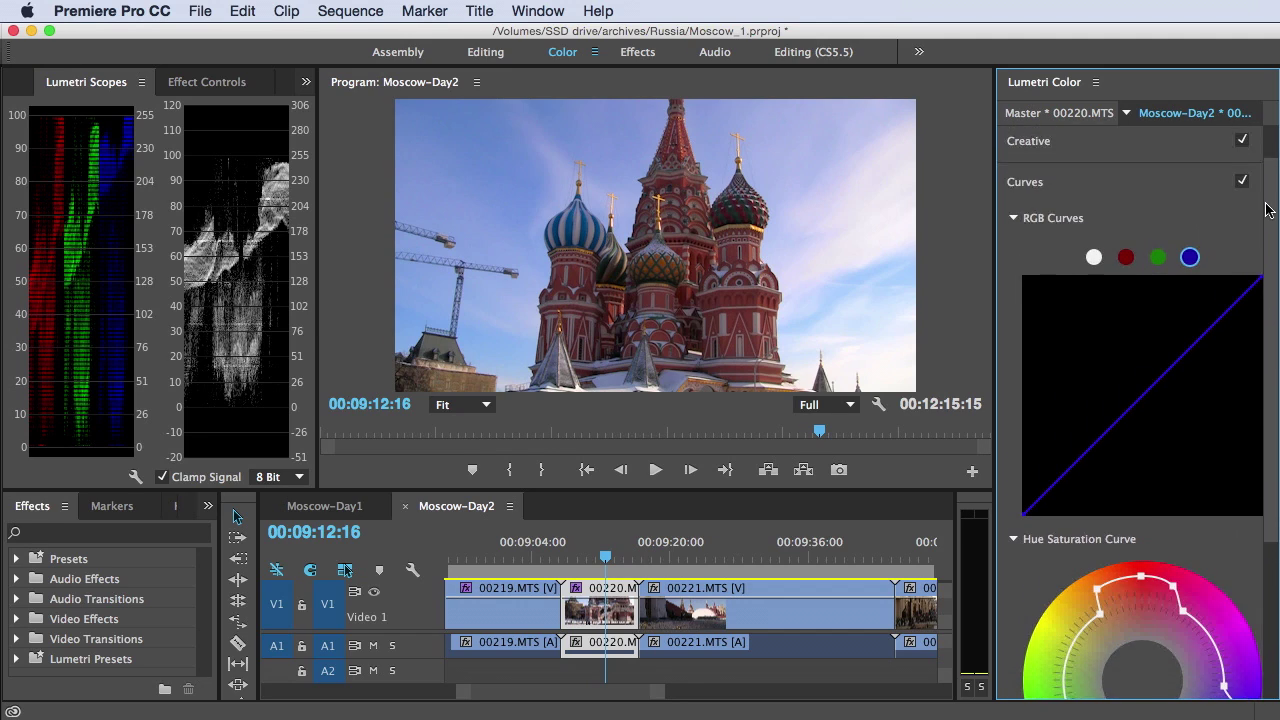
{"action": "left_click", "coordinate": [1058, 198]}
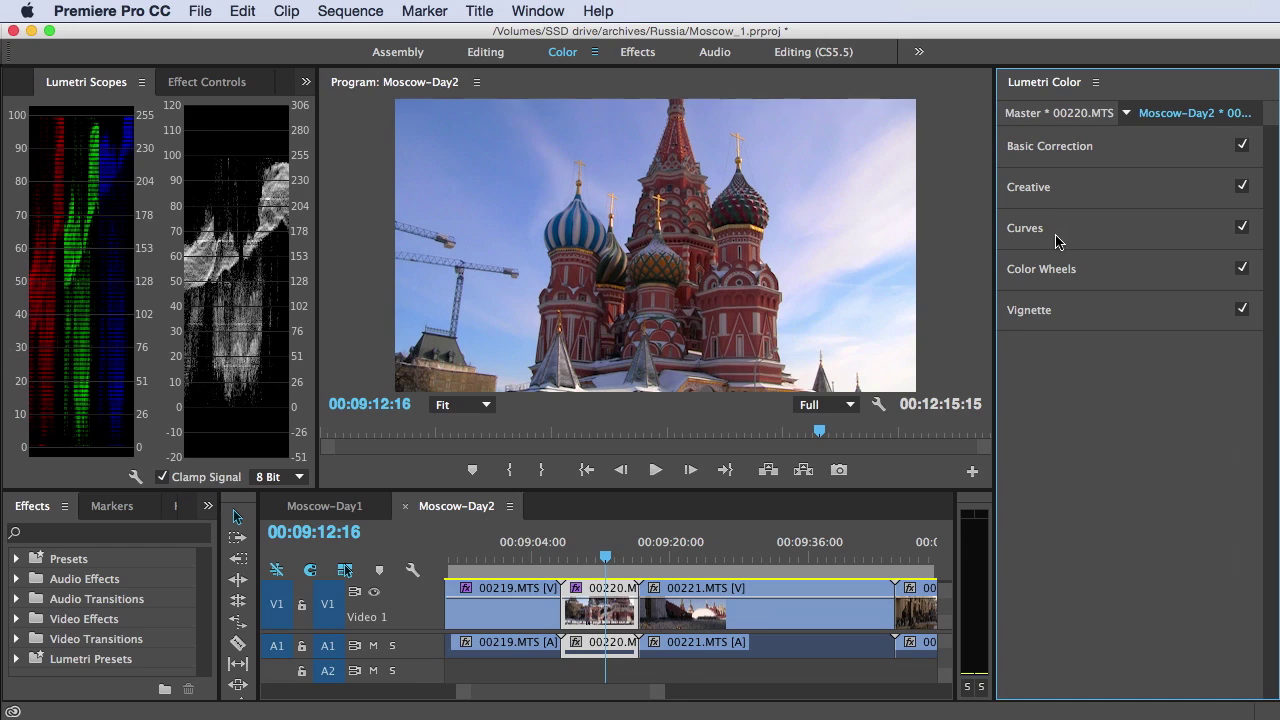
Step: Expand the Color Wheels section and show the Effect Controls panel for clip 00220.MTS
{"action": "left_click", "coordinate": [1060, 271]}
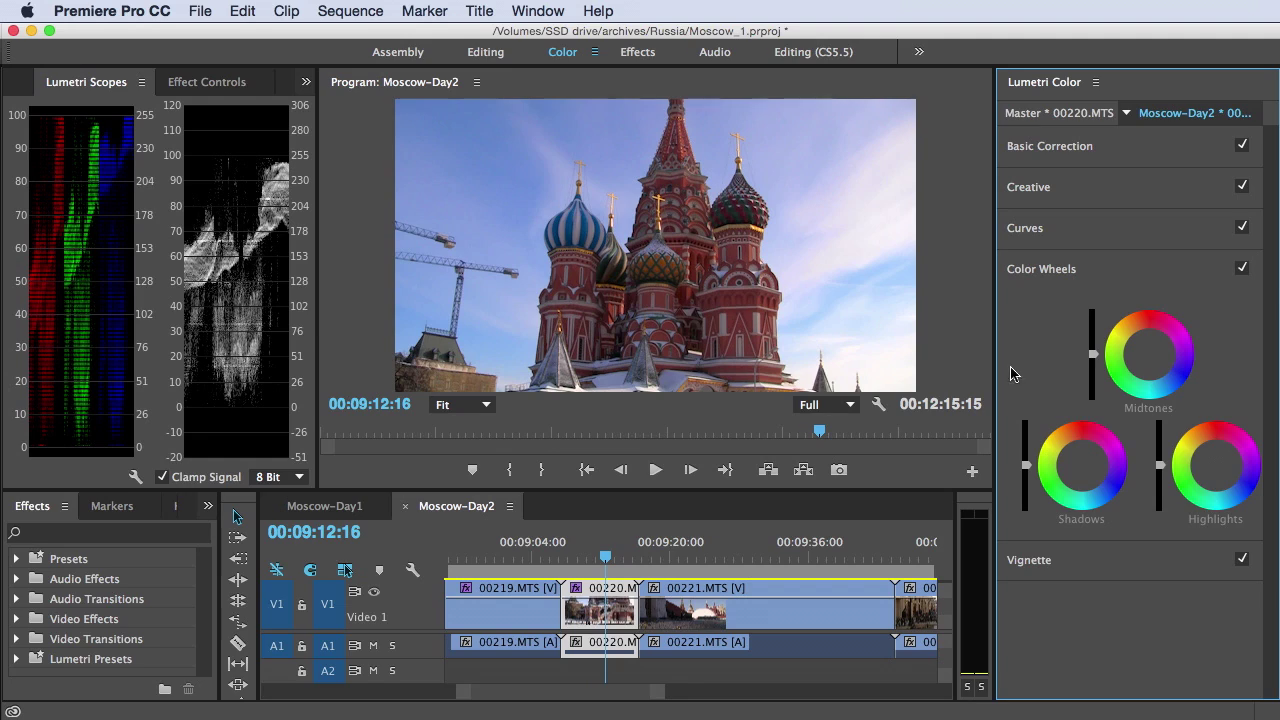
{"action": "left_click", "coordinate": [208, 82]}
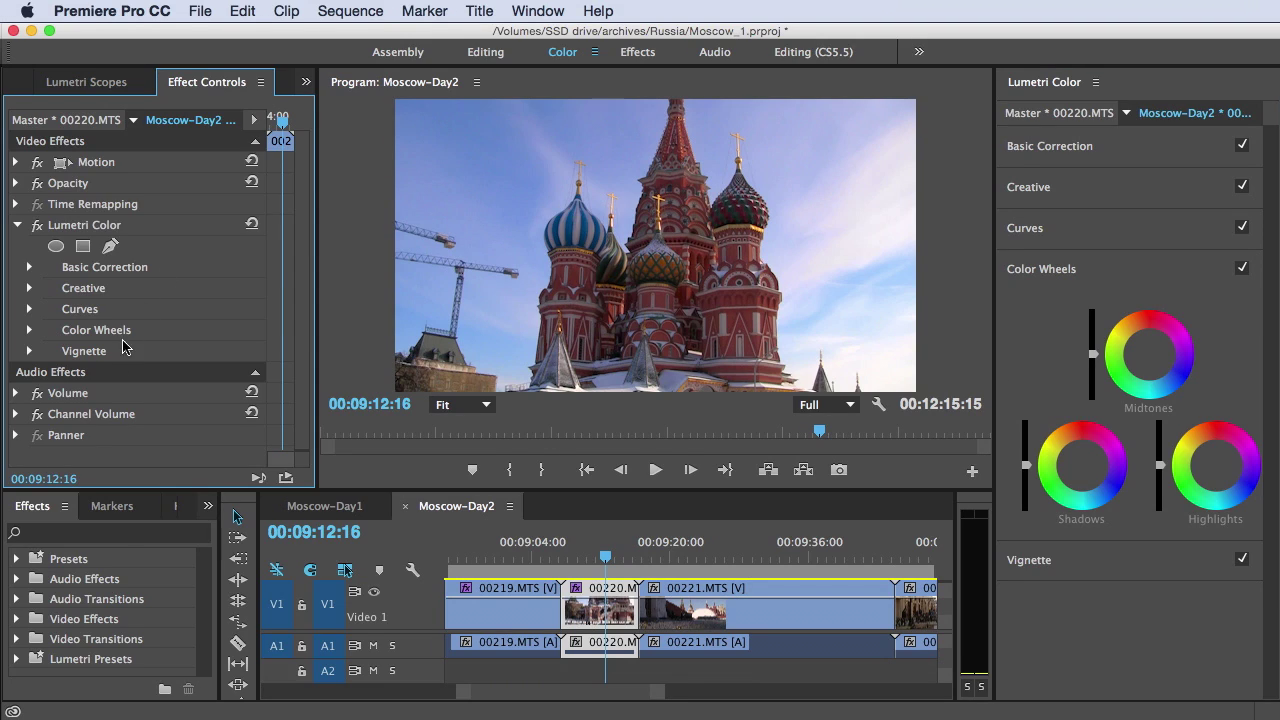
Step: Expand Video Effects > Color Correction in the Effects panel to list Lumetri Color and RGB Curves
{"action": "left_click", "coordinate": [15, 620]}
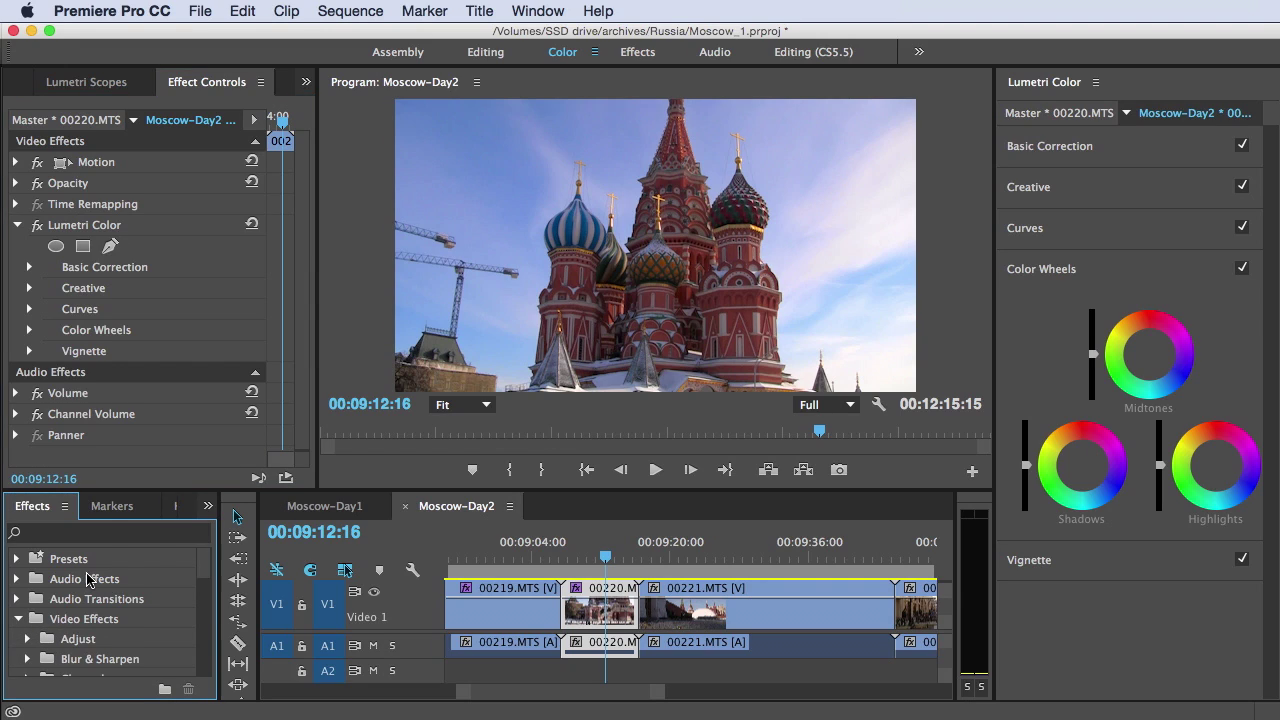
{"action": "scroll", "coordinate": [90, 582], "scroll_direction": "down", "scroll_amount": 3}
{"action": "left_click", "coordinate": [28, 619]}
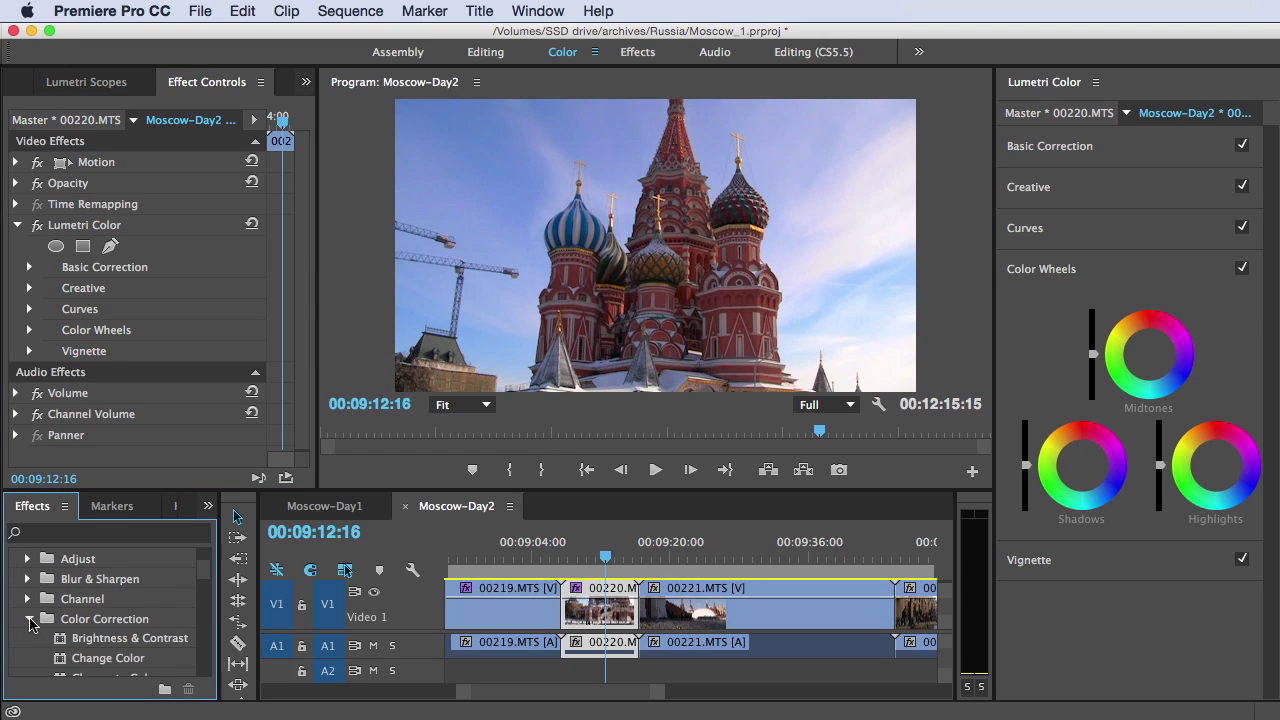
{"action": "scroll", "coordinate": [30, 622], "scroll_direction": "down", "scroll_amount": 4}
{"action": "scroll", "coordinate": [30, 622], "scroll_direction": "down", "scroll_amount": 4}
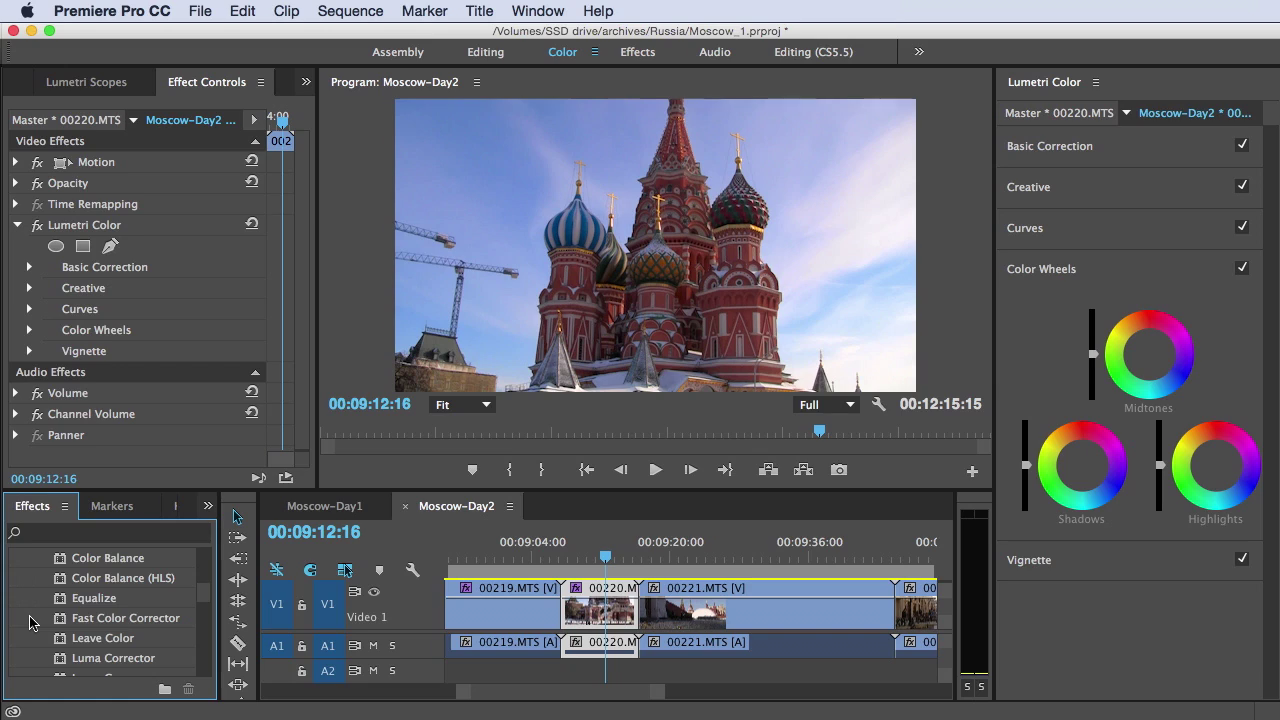
{"action": "scroll", "coordinate": [110, 625], "scroll_direction": "down", "scroll_amount": 5}
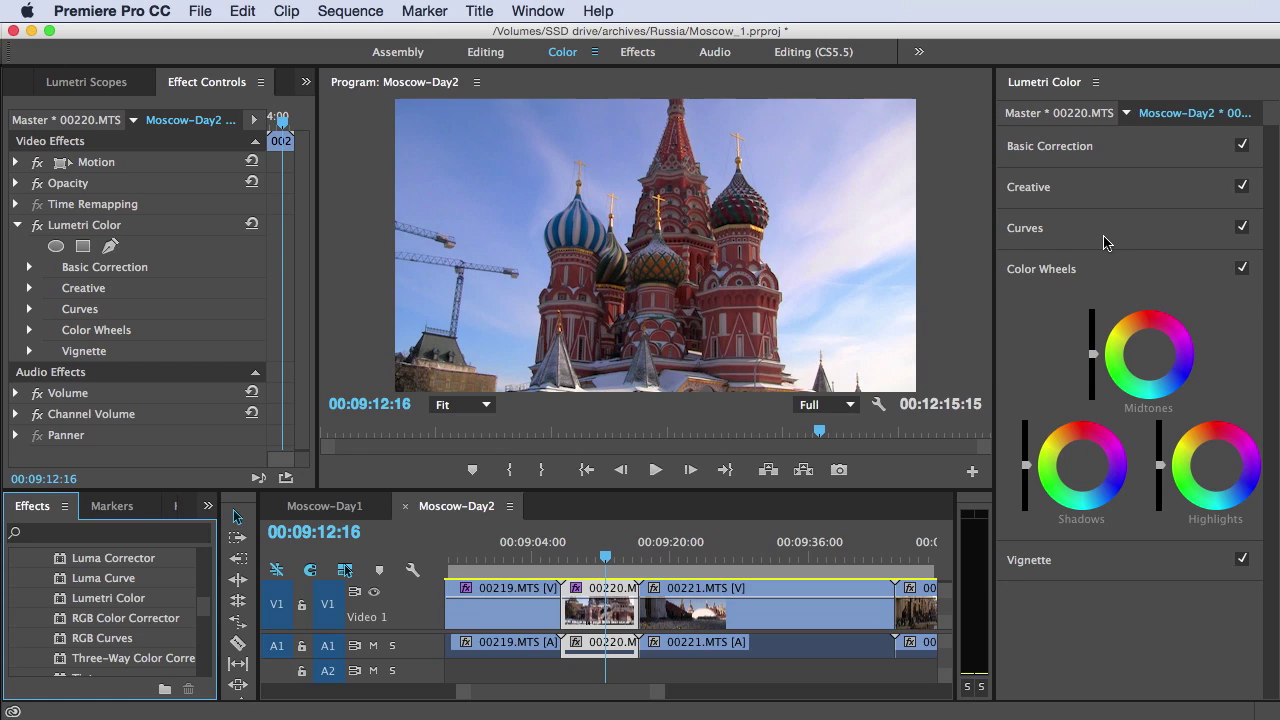
Step: Add a vignette with Amount -3.0, Midpoint 43.5, Roundness -29.6 and Feather 39.8
{"action": "left_click", "coordinate": [1034, 276]}
{"action": "left_click", "coordinate": [1034, 312]}
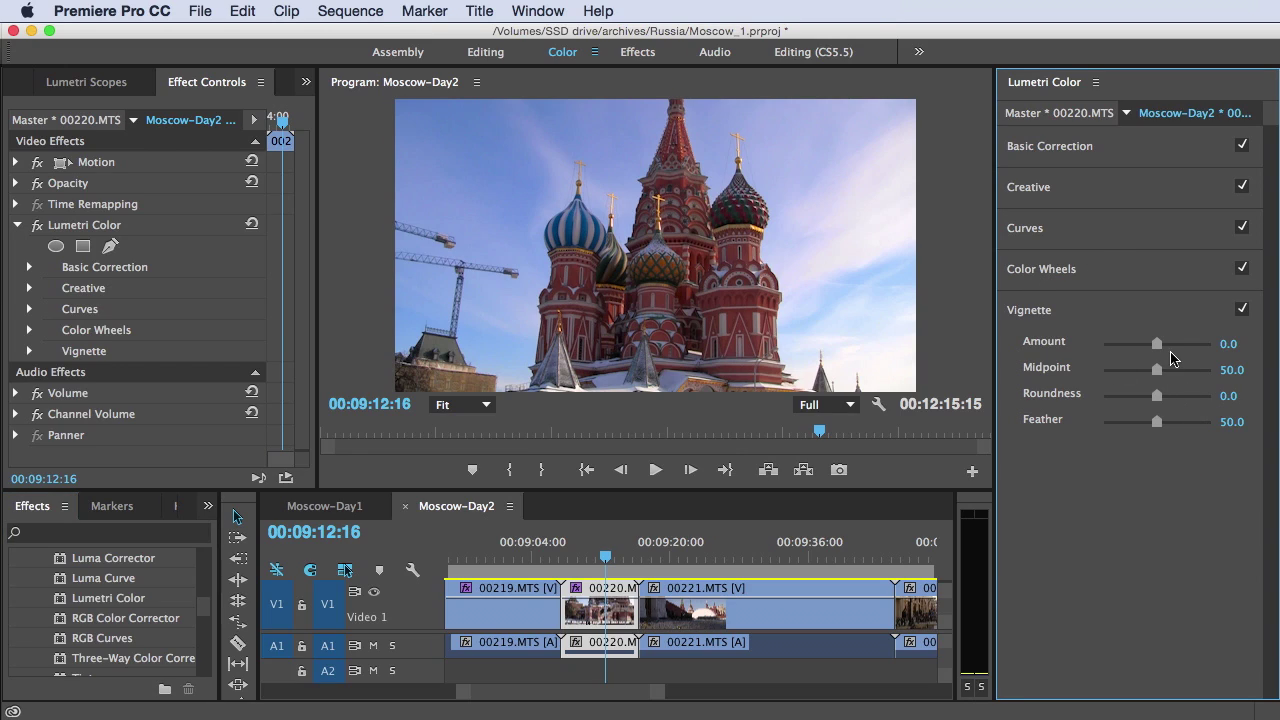
{"action": "left_click_drag", "start_coordinate": [1157, 345], "coordinate": [1085, 351]}
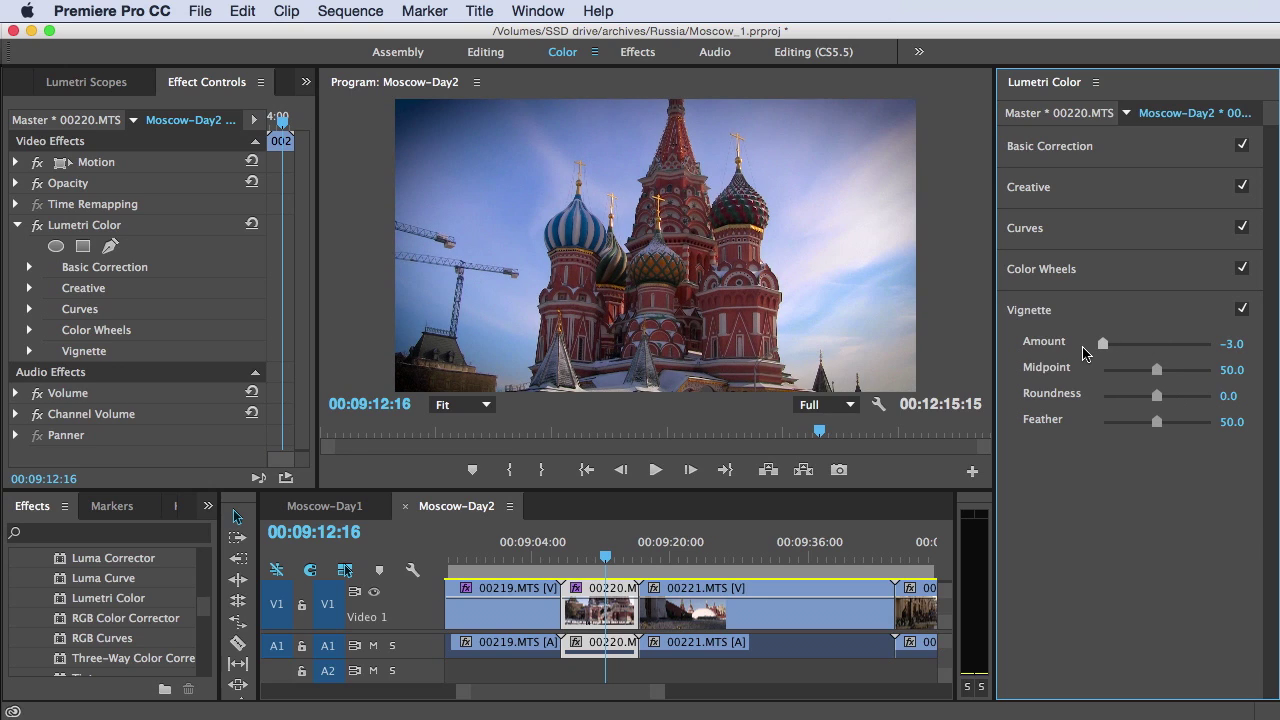
{"action": "left_click", "coordinate": [1112, 343]}
{"action": "mouse_move", "coordinate": [1113, 347]}
{"action": "left_mouse_down"}
{"action": "mouse_move", "coordinate": [1183, 345]}
{"action": "mouse_move", "coordinate": [1103, 353]}
{"action": "left_mouse_up"}
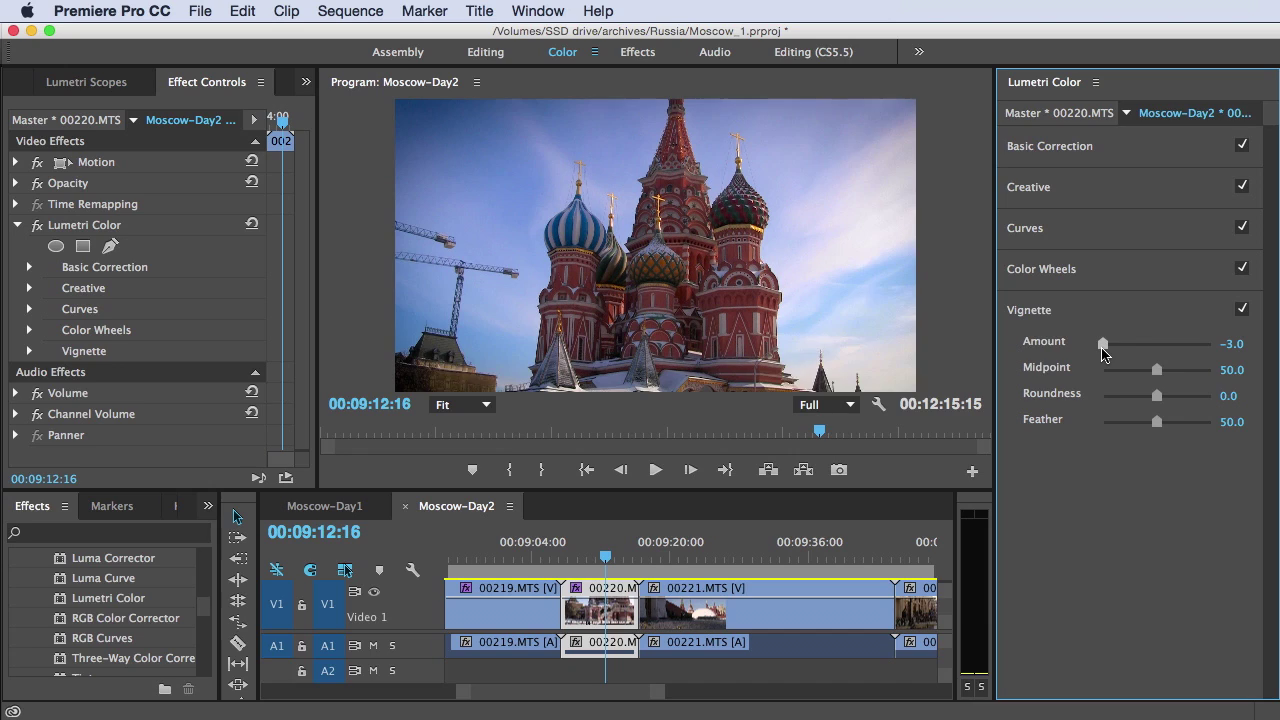
{"action": "left_click_drag", "start_coordinate": [1158, 422], "coordinate": [1150, 370]}
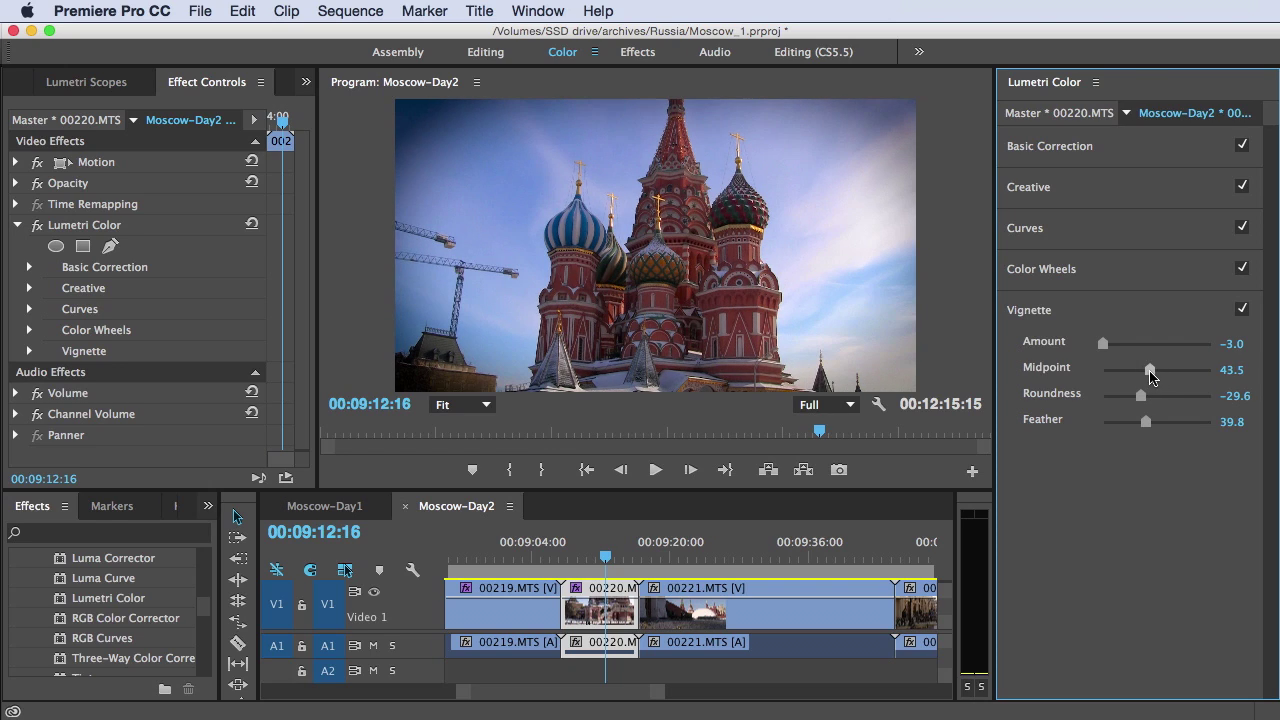
{"action": "left_click", "coordinate": [1097, 83]}
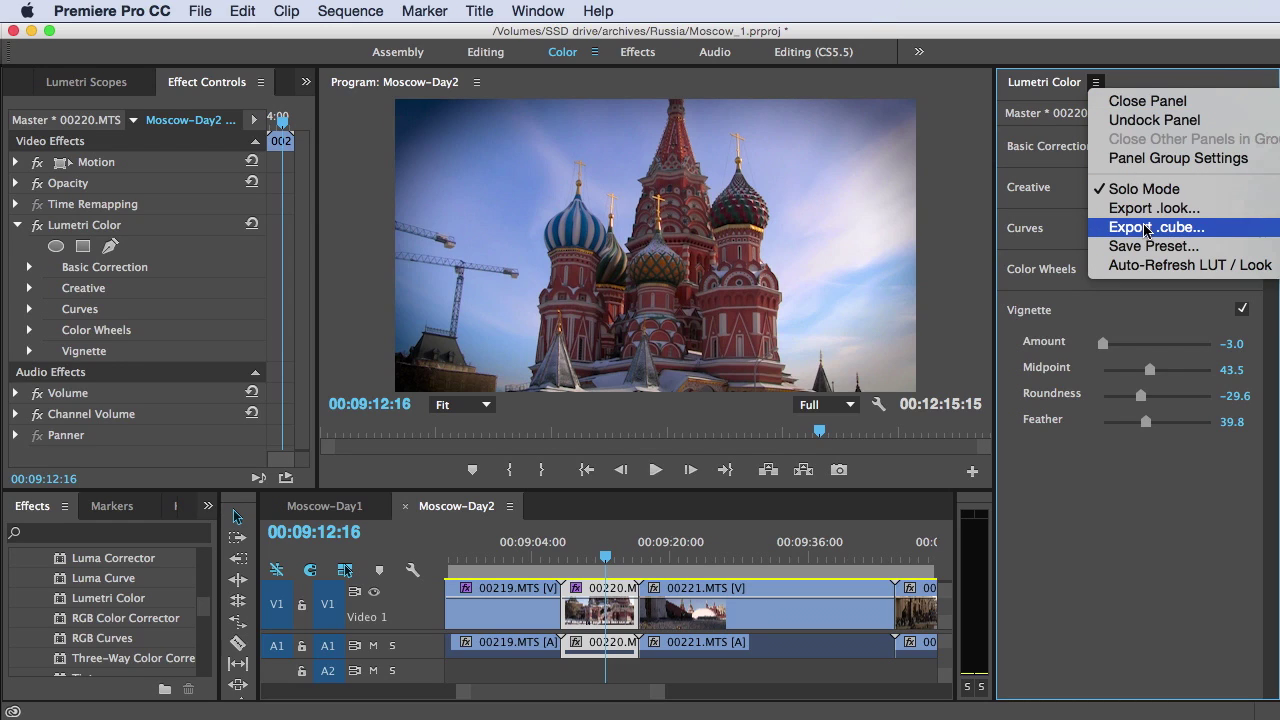
Step: Copy the Lumetri Color effect from clip 00220.MTS
{"action": "left_click", "coordinate": [1008, 450]}
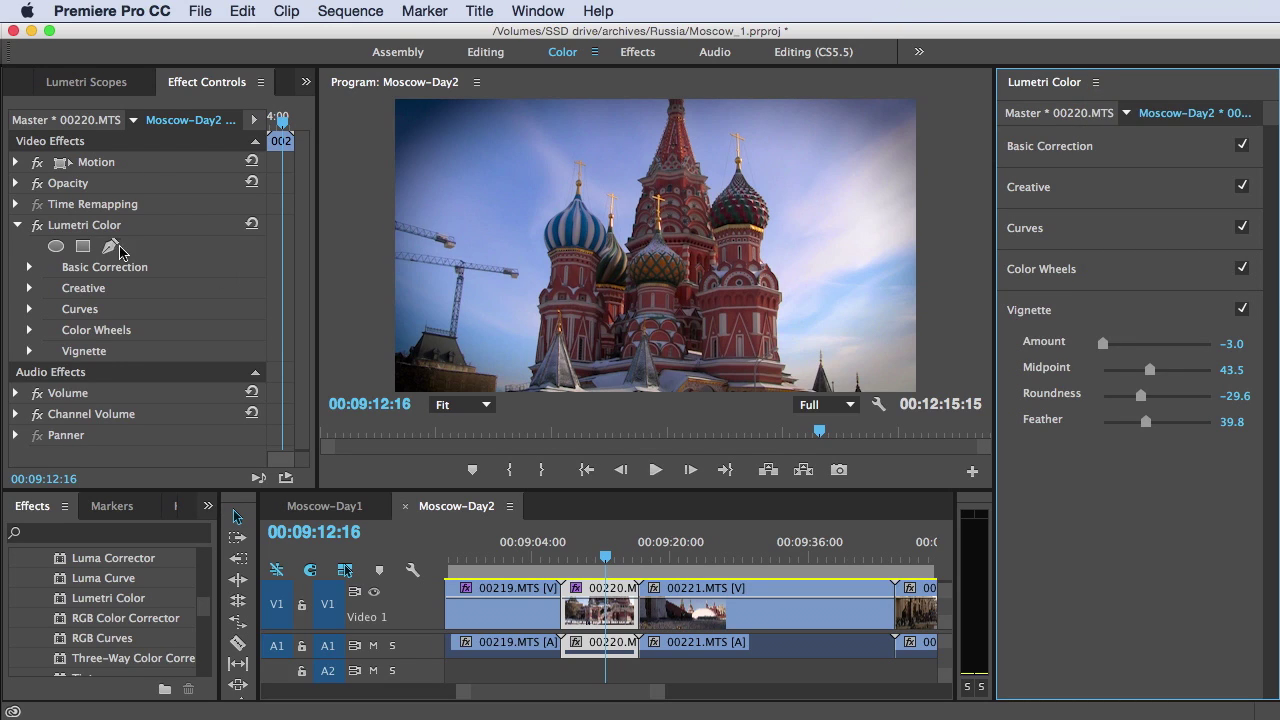
{"action": "left_click", "coordinate": [87, 230]}
{"action": "right_click", "coordinate": [87, 230]}
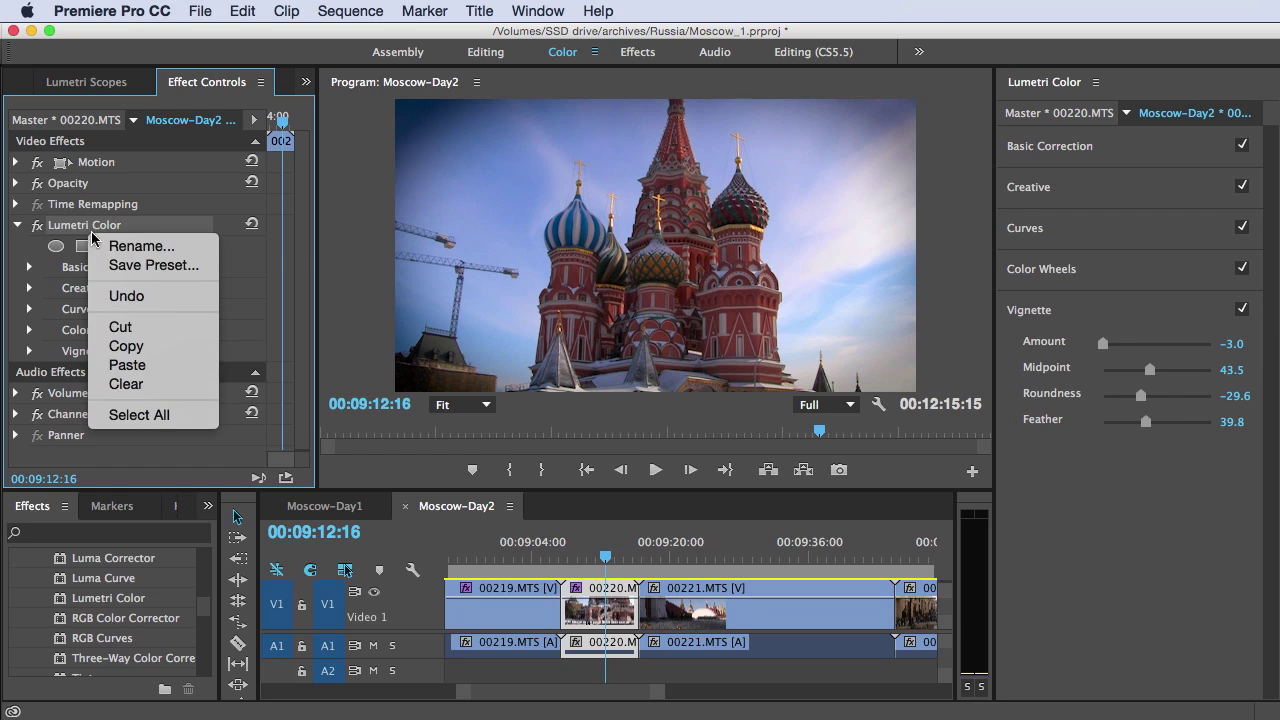
{"action": "left_click", "coordinate": [152, 350]}
Step: Paste the copied Lumetri Color grade onto clip 00221.MTS and scrub through it to review
{"action": "left_click", "coordinate": [705, 605]}
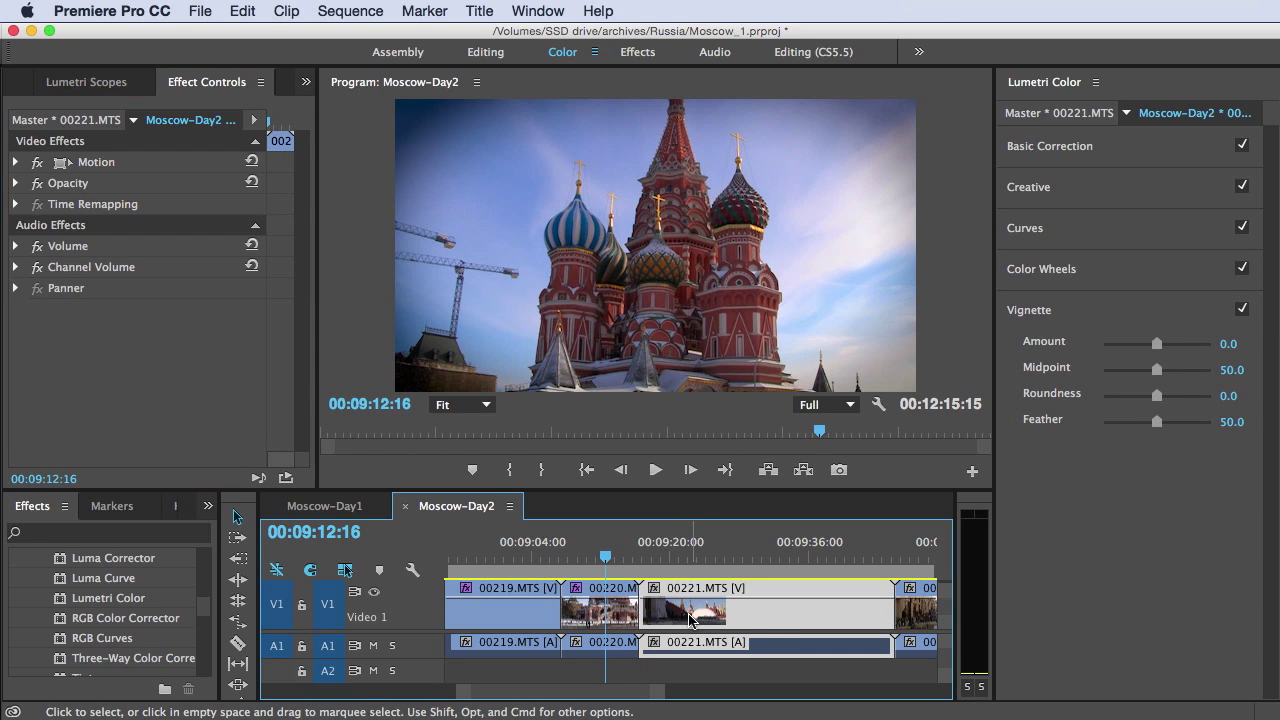
{"action": "left_click", "coordinate": [705, 556]}
{"action": "right_click", "coordinate": [84, 350]}
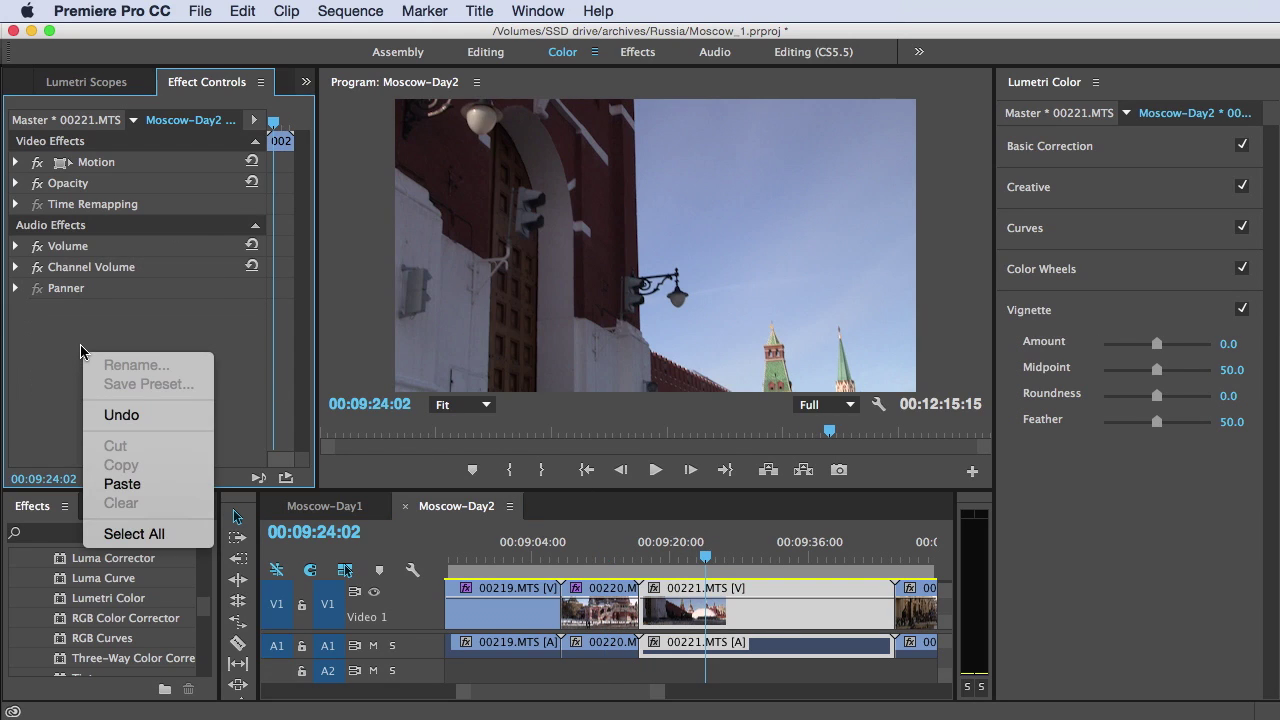
{"action": "left_click", "coordinate": [165, 486]}
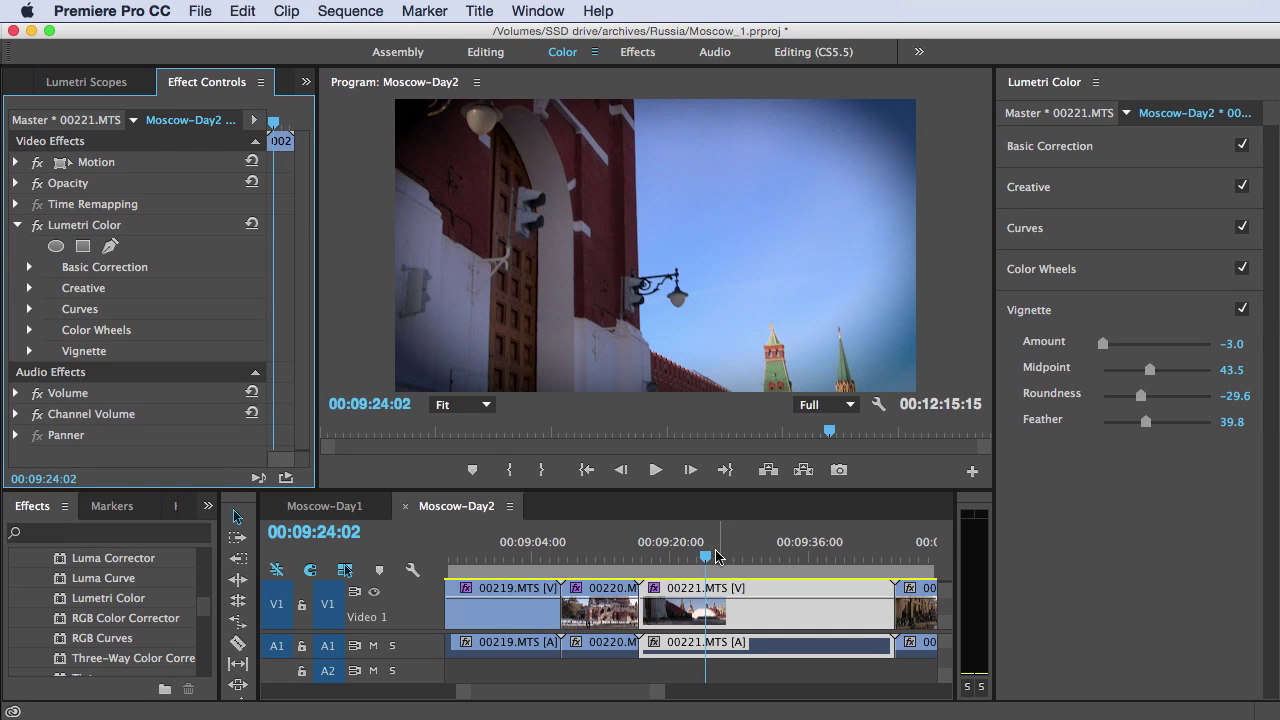
{"action": "left_click_drag", "start_coordinate": [714, 556], "coordinate": [872, 563]}
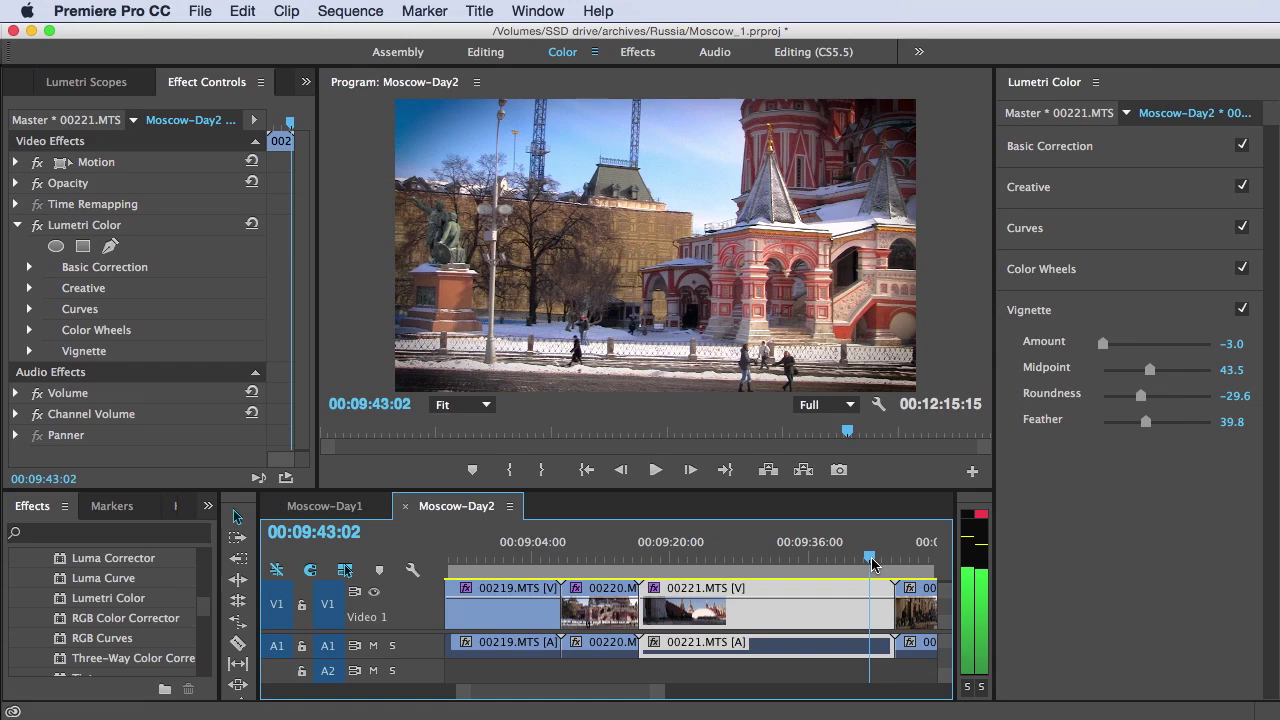